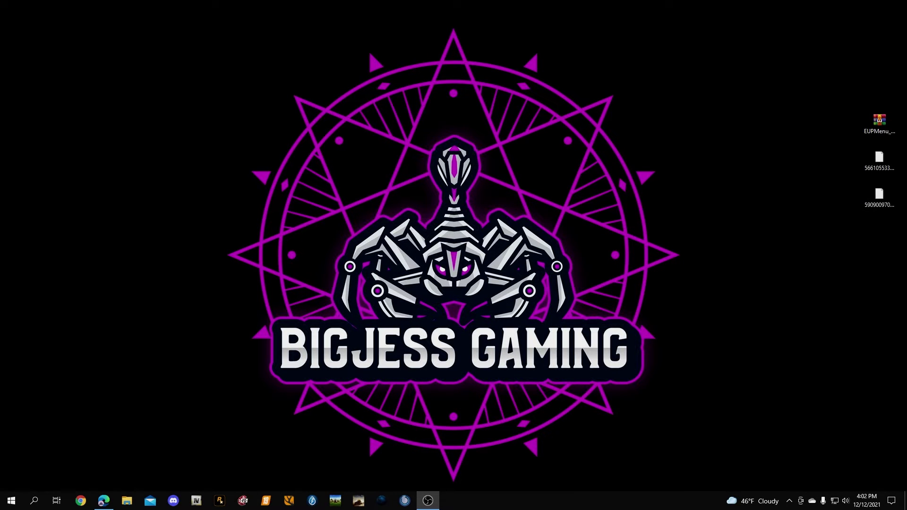
Step: Bring up Edge on the EUP Menu page and glance at the Law & Order 8.3 and Serve & Rescue 1.5 pack tabs
{"action": "left_click", "coordinate": [106, 502]}
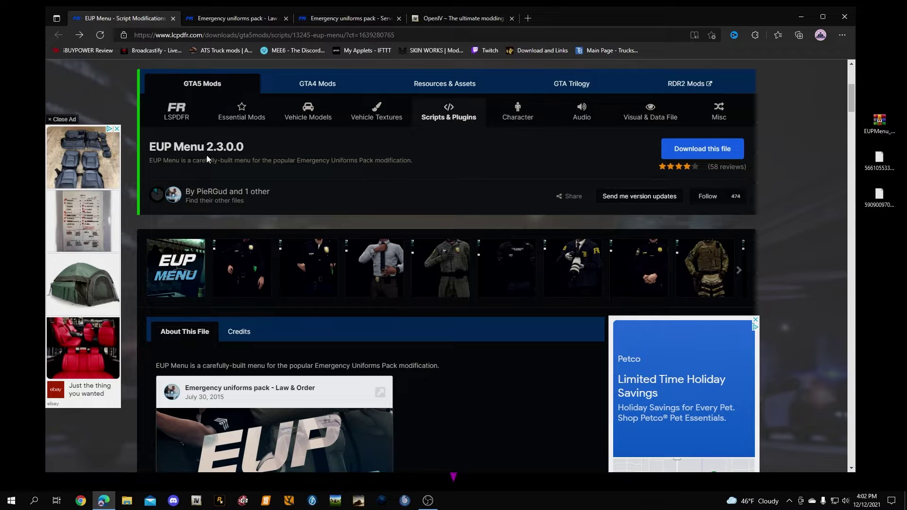
{"action": "left_click", "coordinate": [232, 20]}
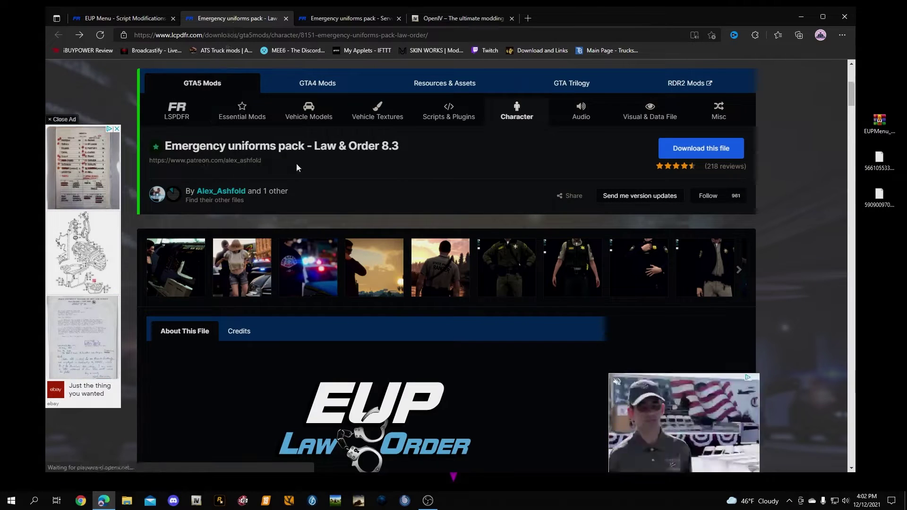
{"action": "left_click", "coordinate": [337, 19]}
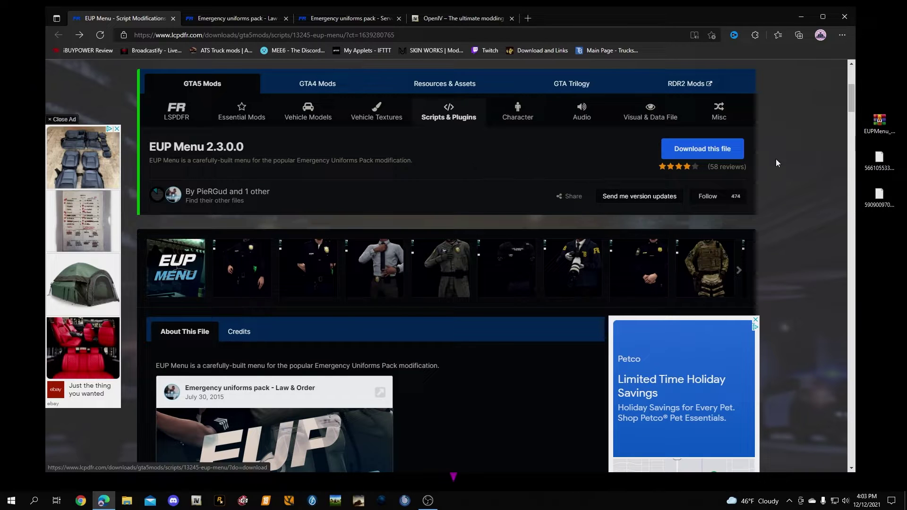
Step: Download EUPMenu_Release_2_3_0_0.zip (462.05 kB), accepting the terms, and close the EUP Menu tab
{"action": "left_click", "coordinate": [714, 156]}
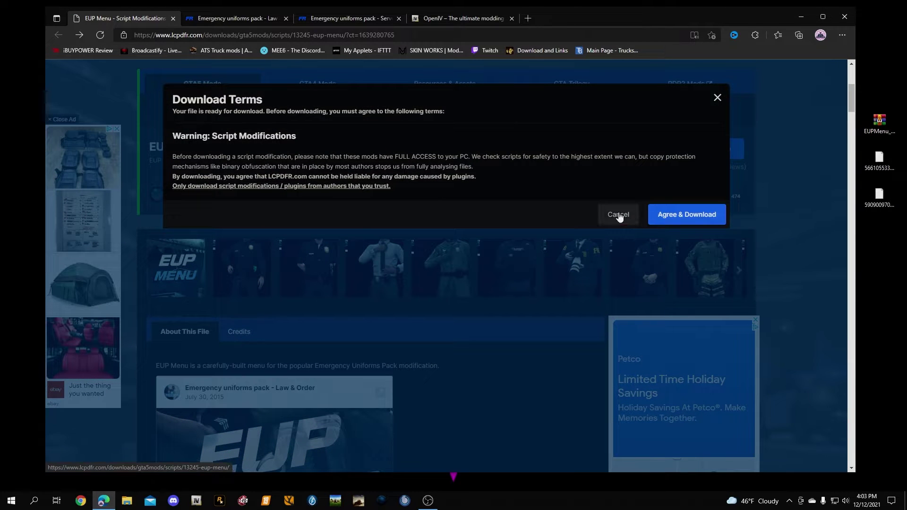
{"action": "left_click", "coordinate": [685, 221]}
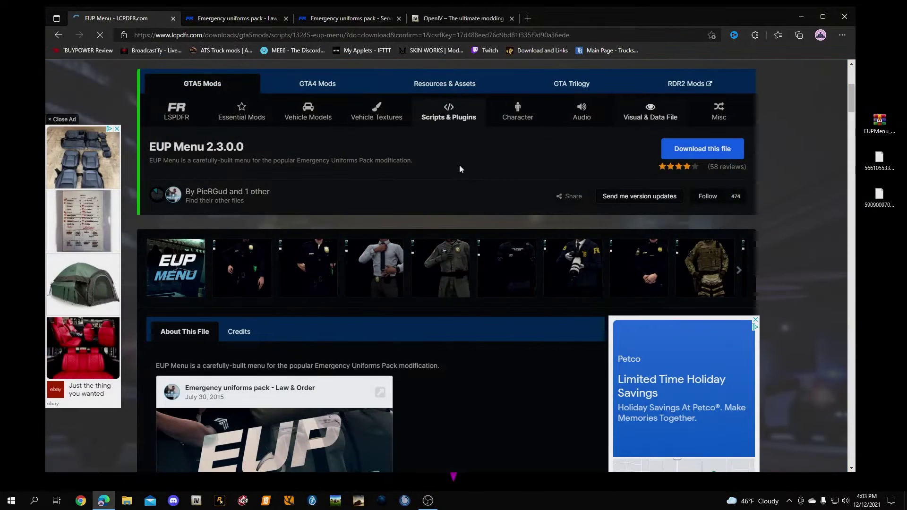
{"action": "scroll", "coordinate": [383, 270], "scroll_direction": "down", "scroll_amount": 4}
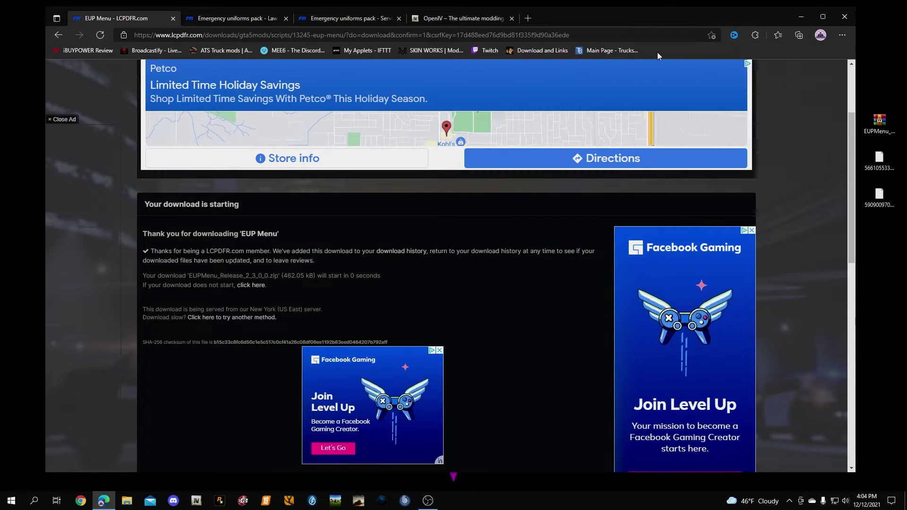
{"action": "left_click", "coordinate": [173, 19]}
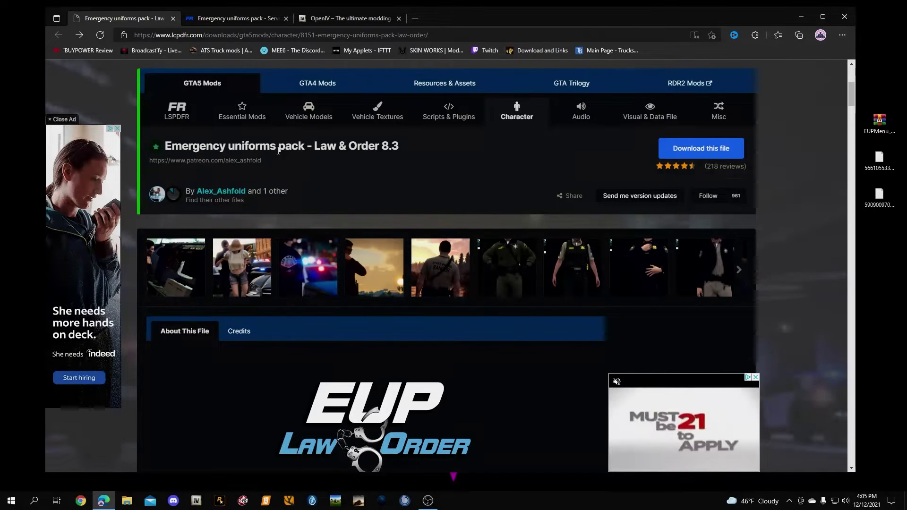
Step: Start the 566105533_EUPLO8.3.oiv download, clear old download entries, cancel it, and close the Law & Order tab
{"action": "left_click", "coordinate": [700, 156]}
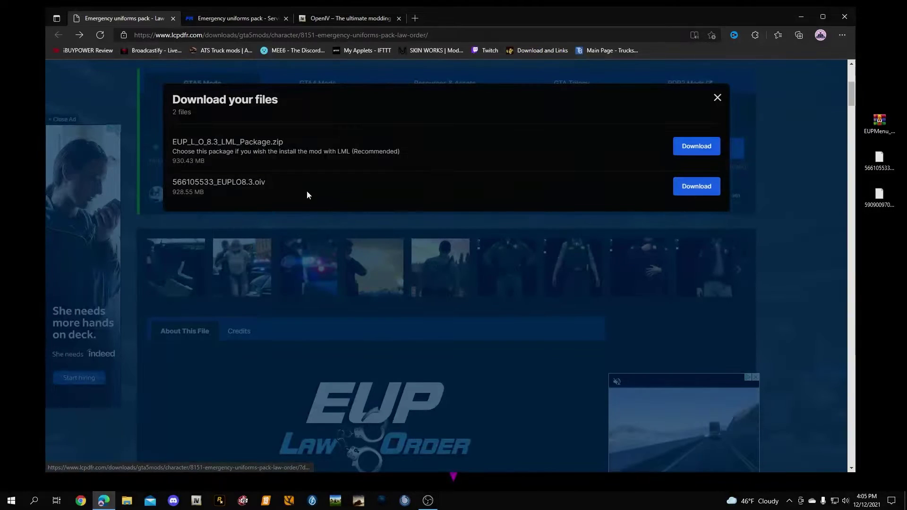
{"action": "left_click", "coordinate": [690, 187]}
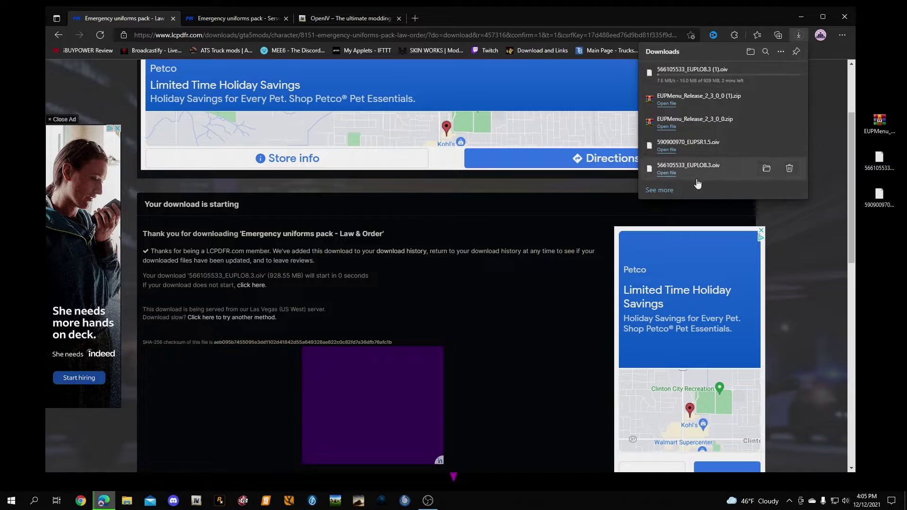
{"action": "left_click", "coordinate": [790, 170]}
{"action": "left_click", "coordinate": [789, 147]}
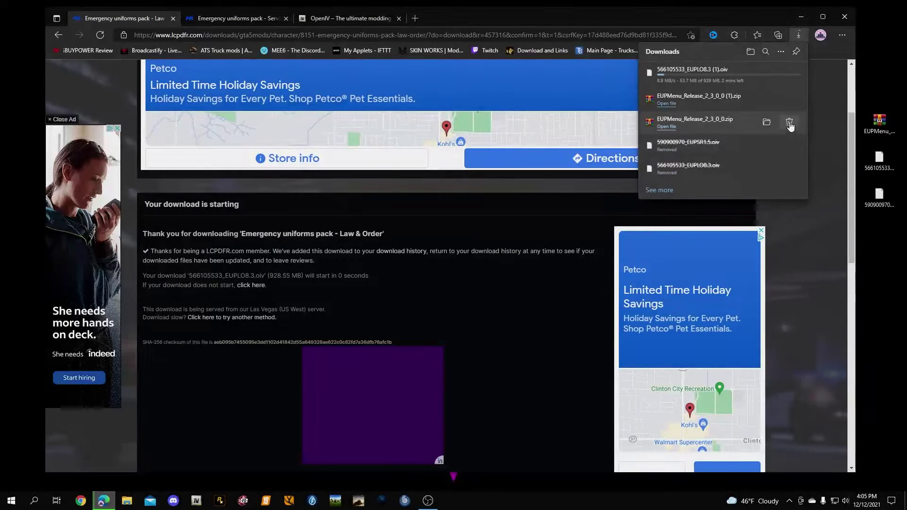
{"action": "left_click", "coordinate": [789, 124]}
{"action": "left_click", "coordinate": [790, 100]}
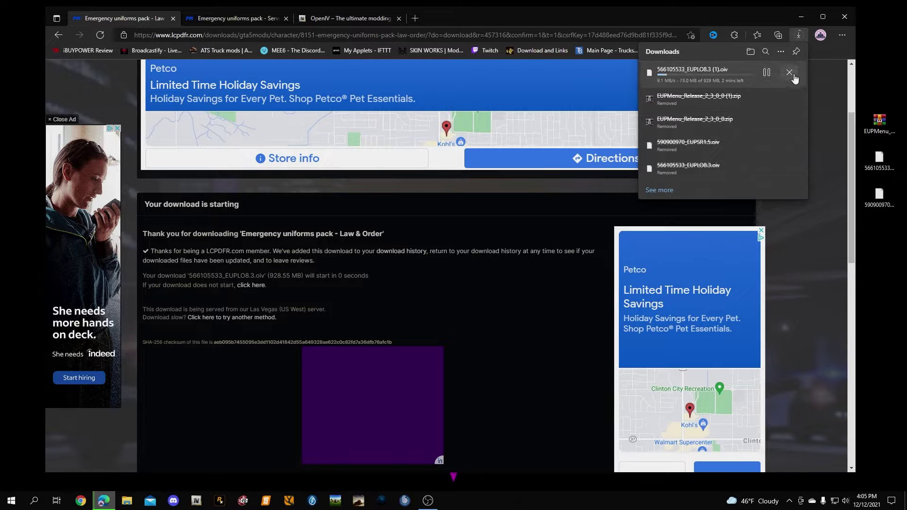
{"action": "left_click", "coordinate": [789, 73]}
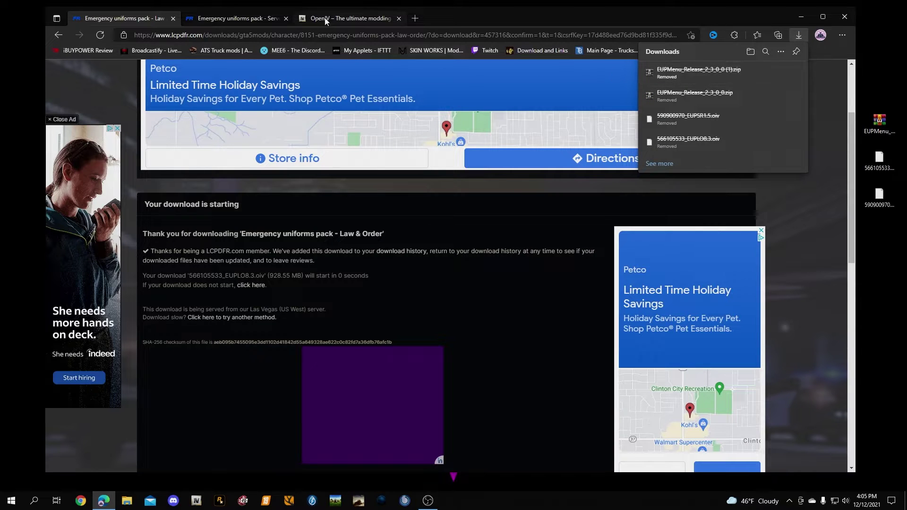
{"action": "left_click", "coordinate": [173, 18]}
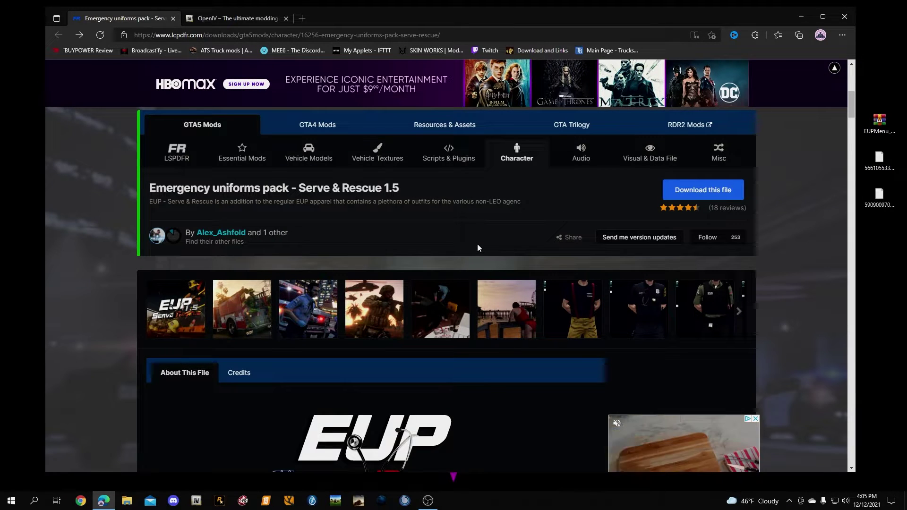
Step: Request the 590900970_EUPSR1.5.oiv download and cancel it from the Downloads list
{"action": "left_click", "coordinate": [708, 198]}
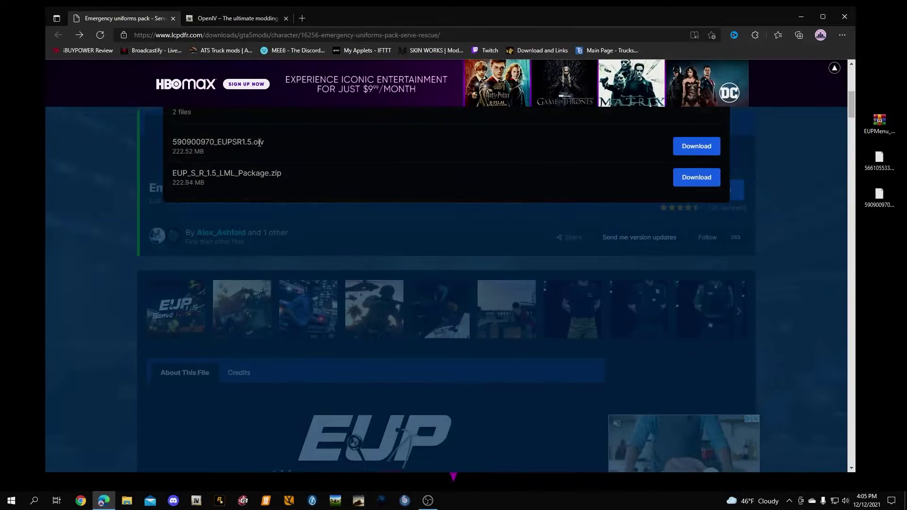
{"action": "left_click", "coordinate": [696, 146]}
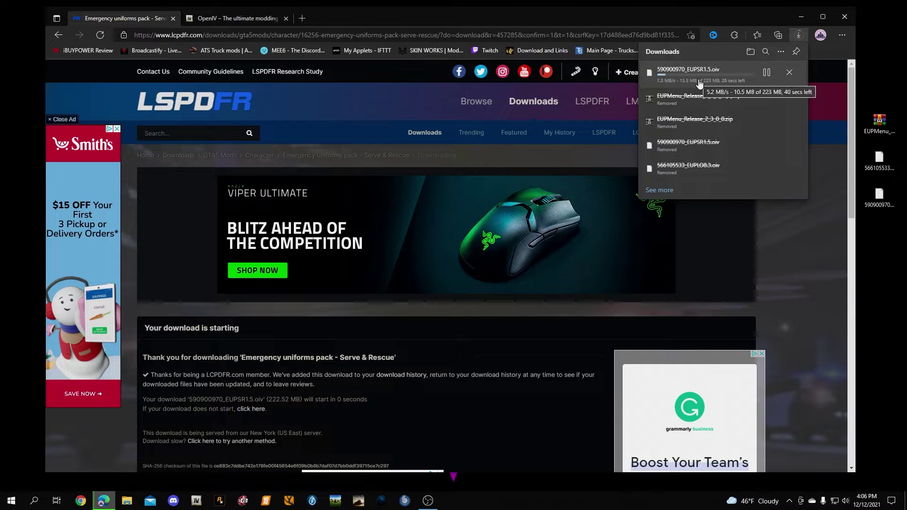
{"action": "left_click", "coordinate": [789, 74]}
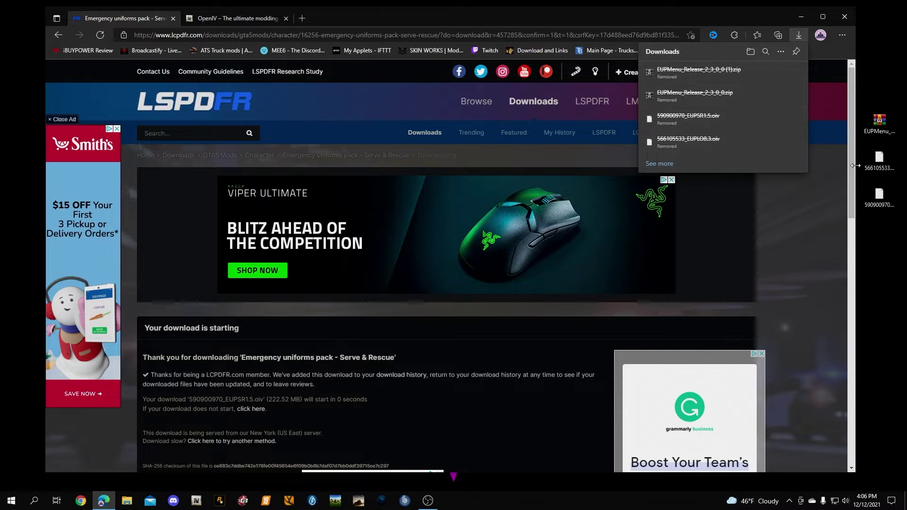
{"action": "left_click", "coordinate": [127, 502]}
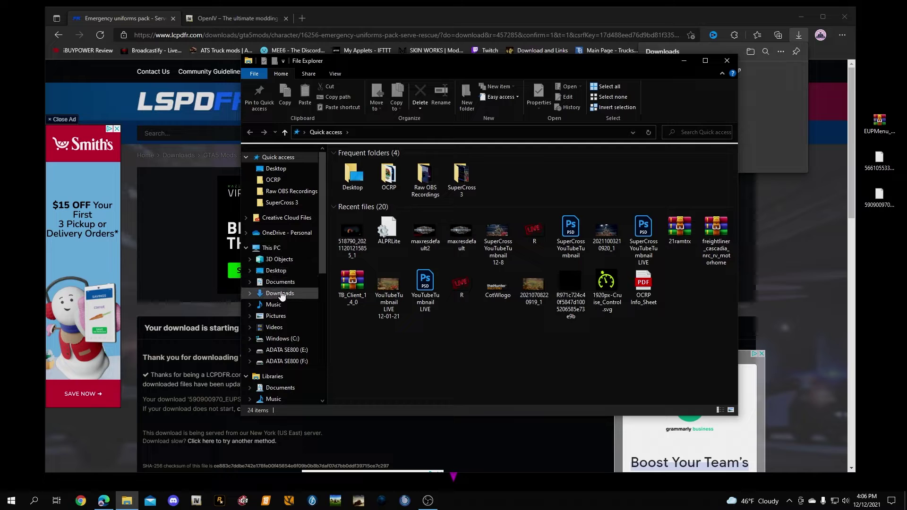
Step: Close the Downloads folder and the LCPDFR tab, then minimize the browser to reveal the desktop
{"action": "left_click", "coordinate": [282, 295]}
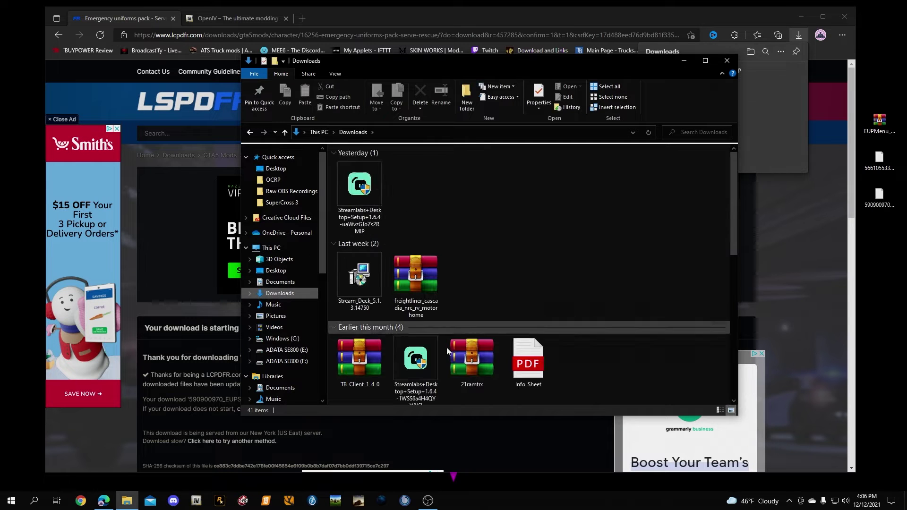
{"action": "left_click", "coordinate": [726, 61]}
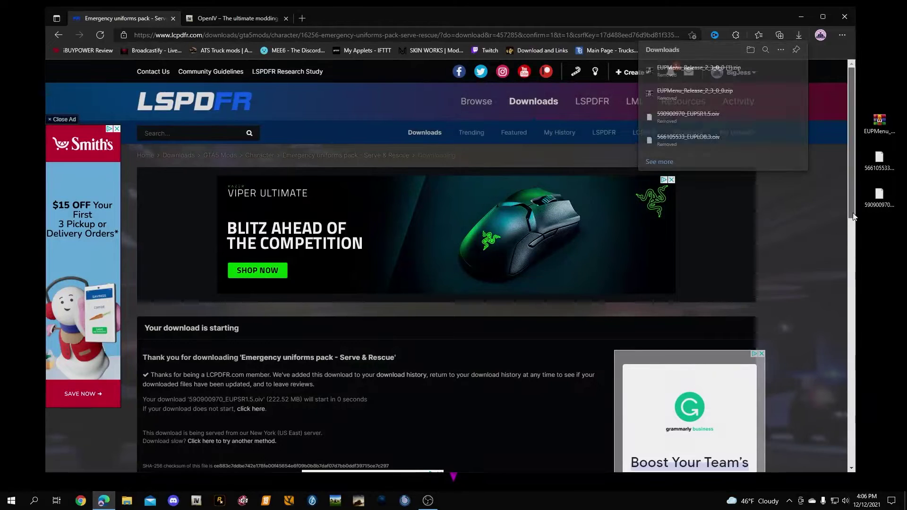
{"action": "left_click", "coordinate": [173, 19]}
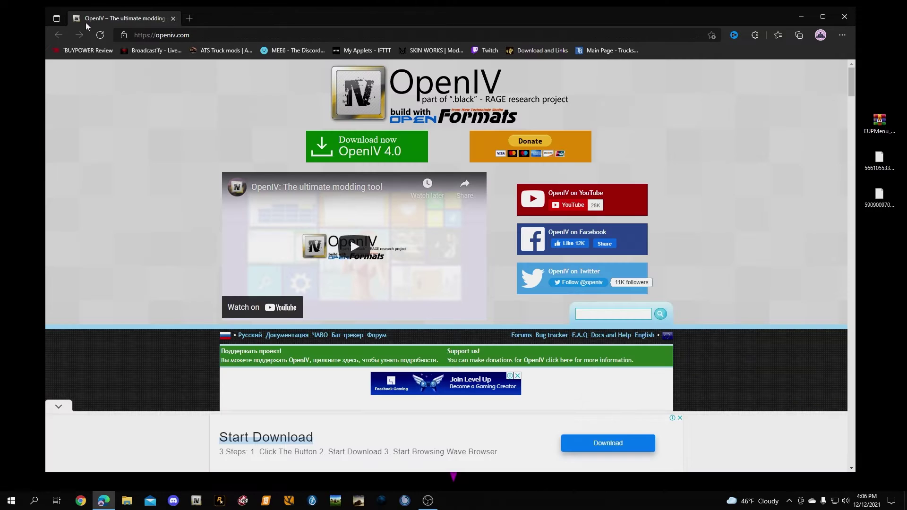
{"action": "left_click", "coordinate": [800, 17]}
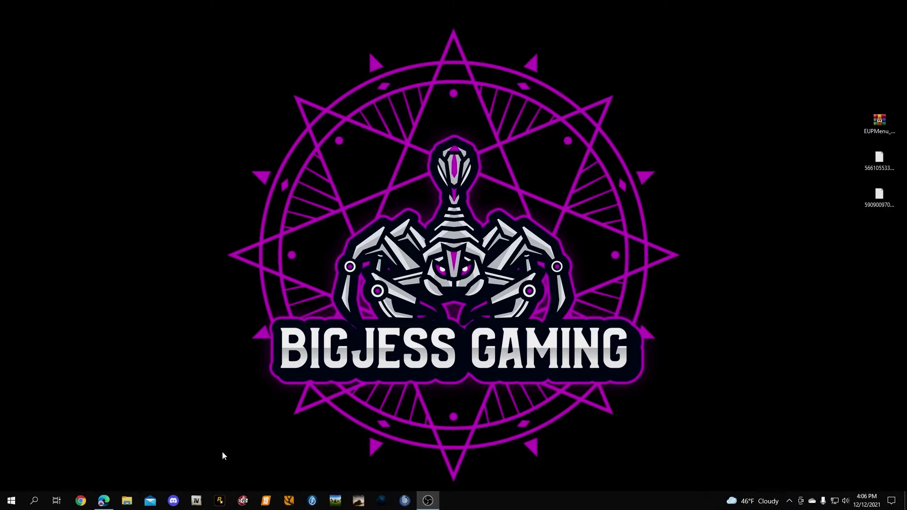
Step: Navigate to E:\SteamLibrary\steamapps\common\Grand Theft Auto V on the ADATA SE800 drive
{"action": "left_click", "coordinate": [126, 501]}
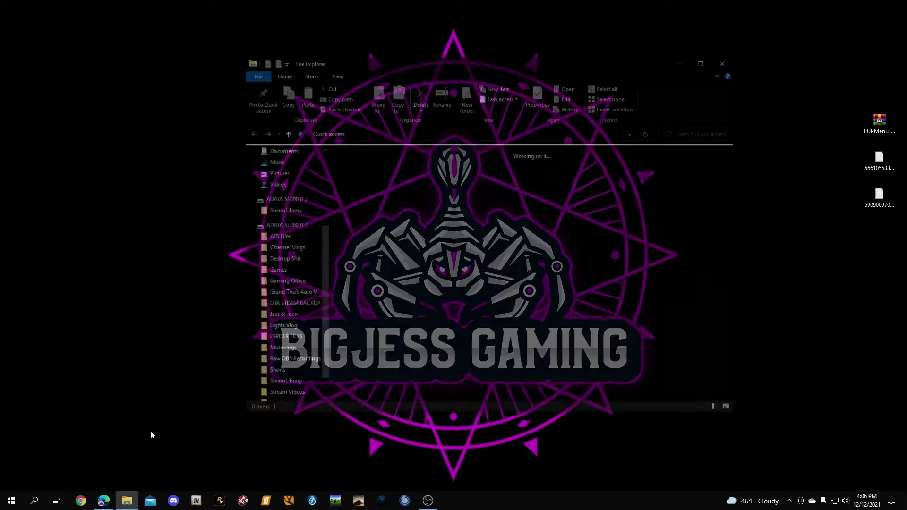
{"action": "scroll", "coordinate": [259, 357], "scroll_direction": "down", "scroll_amount": 2}
{"action": "scroll", "coordinate": [258, 357], "scroll_direction": "down", "scroll_amount": 2}
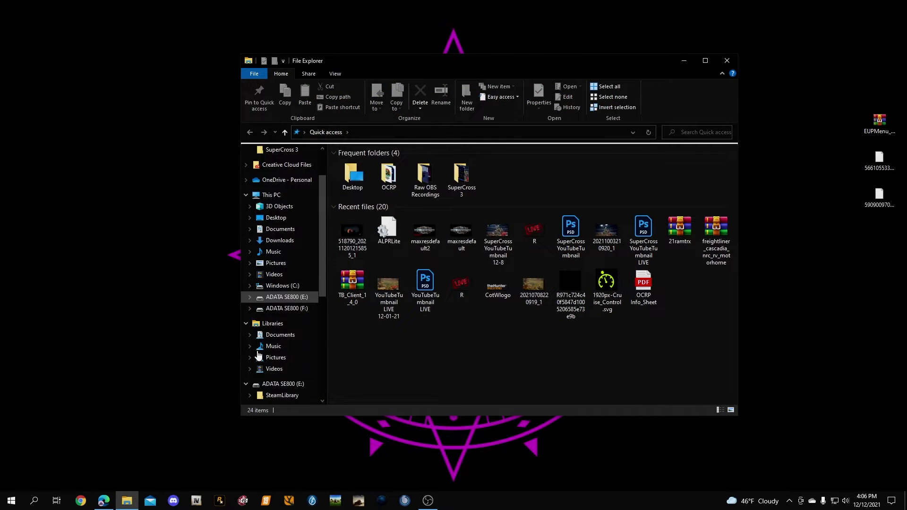
{"action": "scroll", "coordinate": [324, 265], "scroll_direction": "down", "scroll_amount": 2}
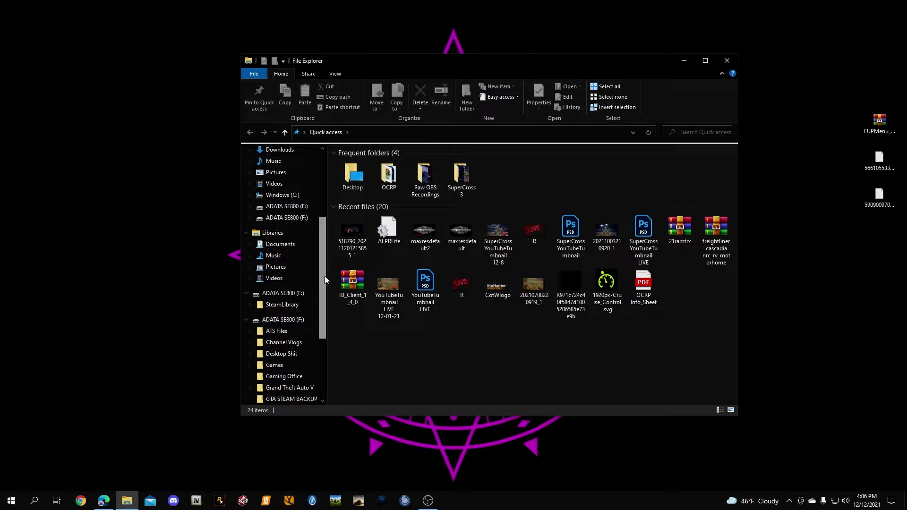
{"action": "left_click", "coordinate": [287, 298]}
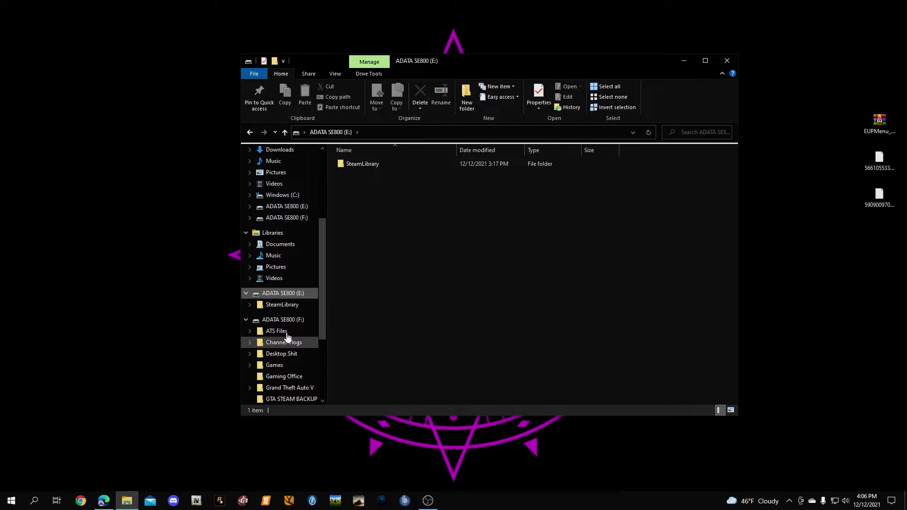
{"action": "double_click", "coordinate": [359, 164]}
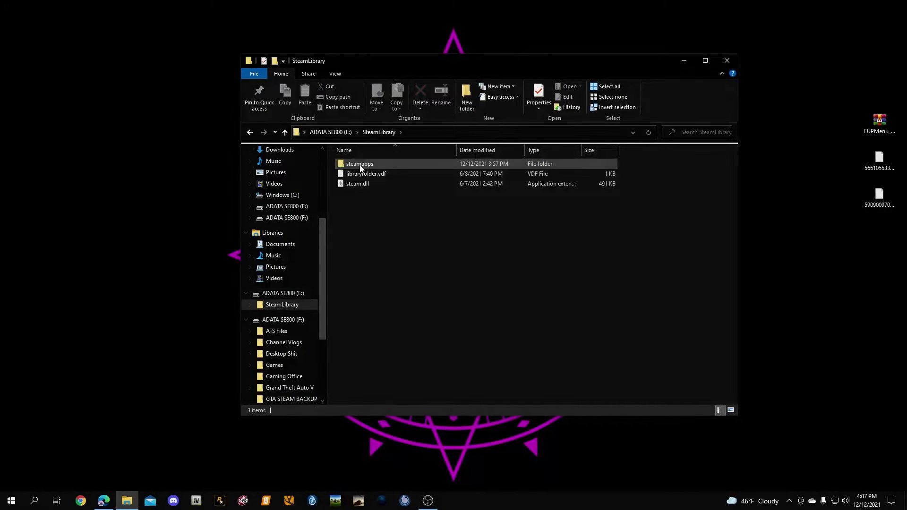
{"action": "double_click", "coordinate": [360, 165]}
{"action": "double_click", "coordinate": [361, 163]}
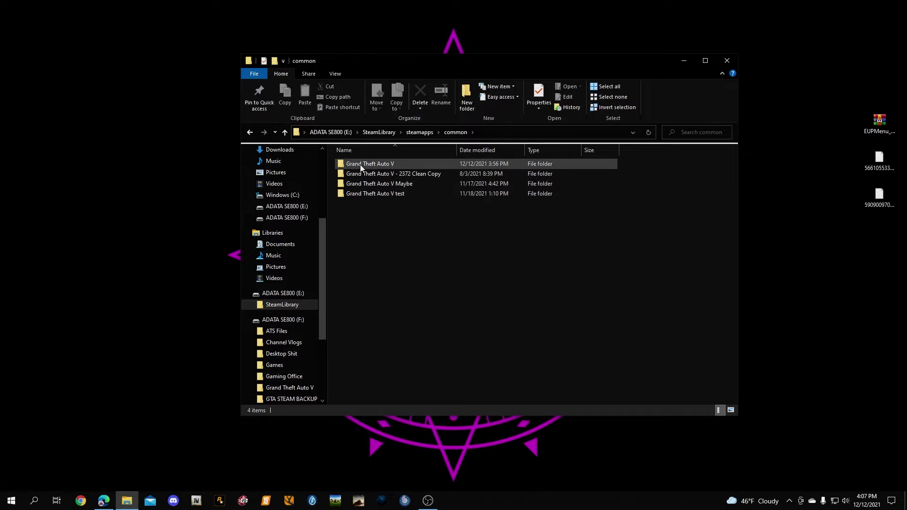
{"action": "left_click_drag", "start_coordinate": [475, 68], "coordinate": [443, 81]}
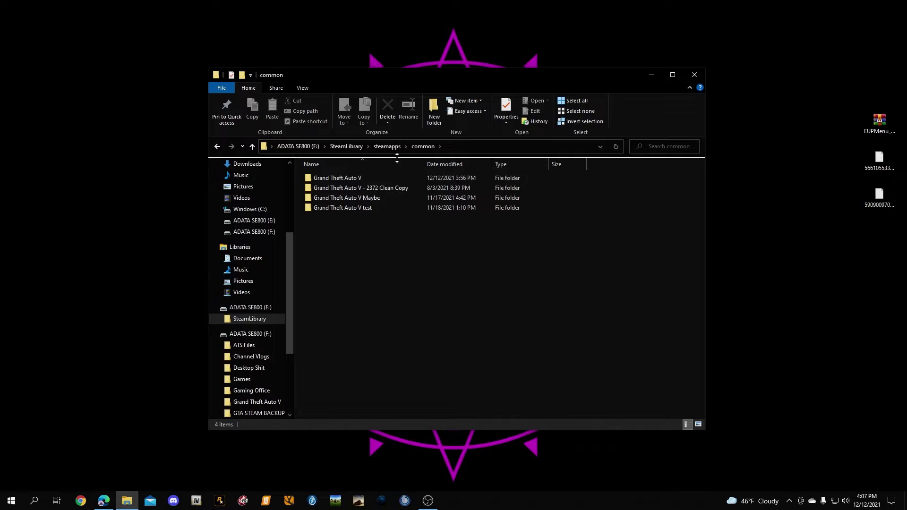
{"action": "double_click", "coordinate": [367, 177]}
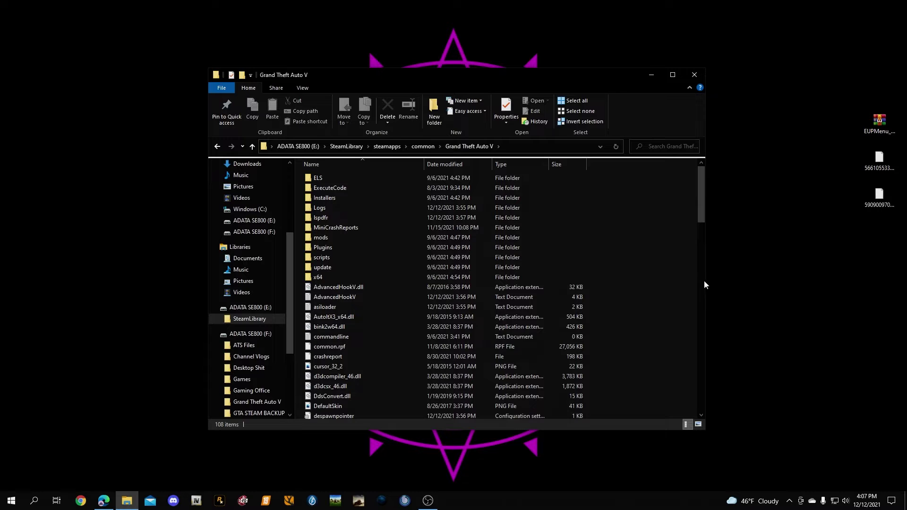
{"action": "left_click_drag", "start_coordinate": [707, 280], "coordinate": [785, 281]}
{"action": "left_click_drag", "start_coordinate": [648, 78], "coordinate": [520, 73]}
{"action": "right_click", "coordinate": [536, 250]}
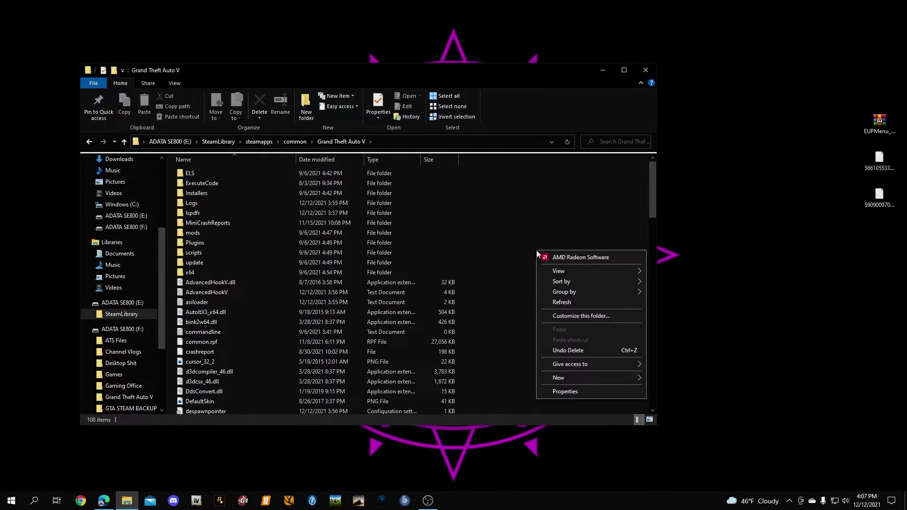
{"action": "mouse_move", "coordinate": [571, 376]}
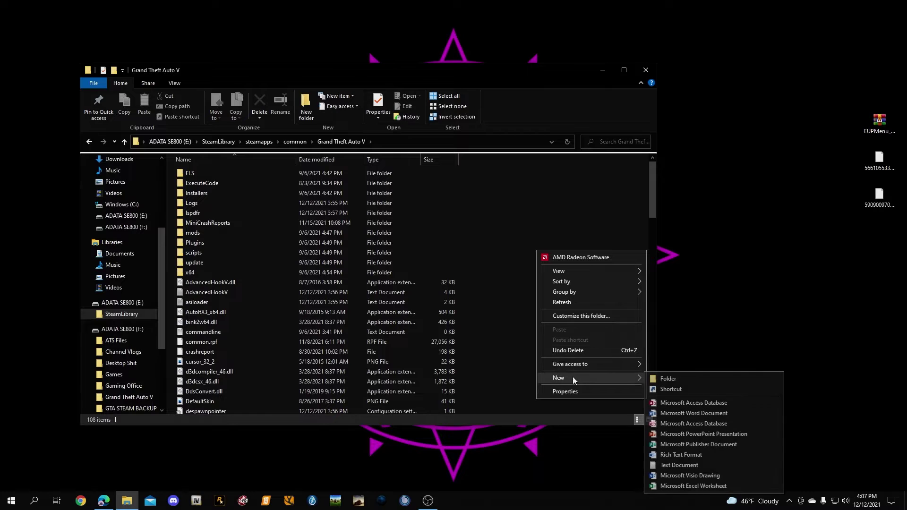
{"action": "left_click", "coordinate": [675, 381]}
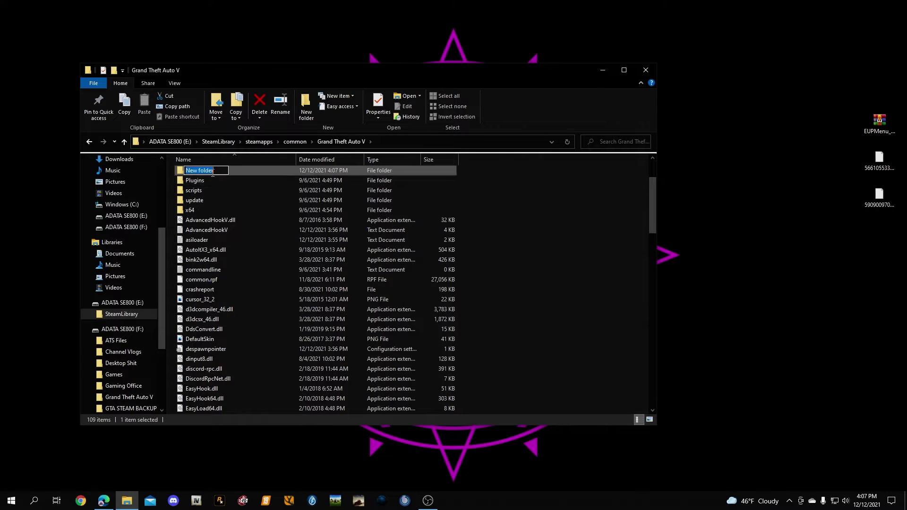
{"action": "key", "text": "Return"}
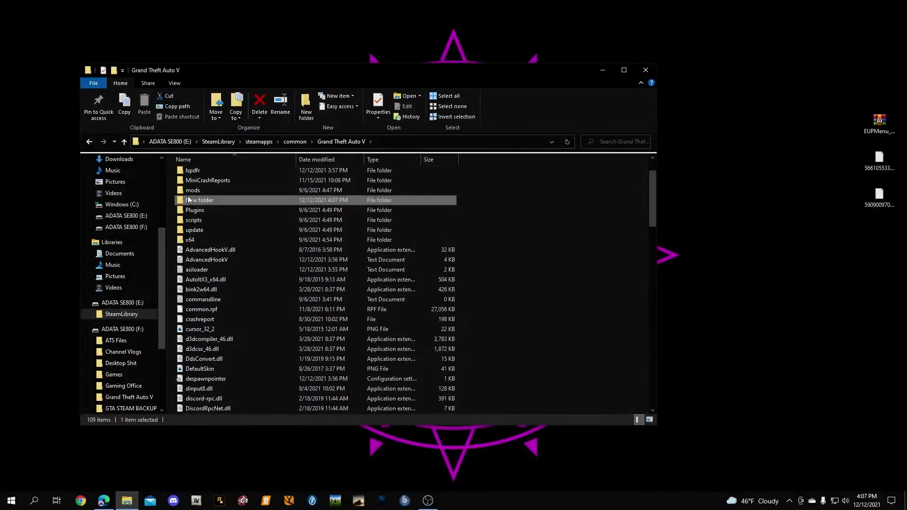
{"action": "right_click", "coordinate": [225, 201]}
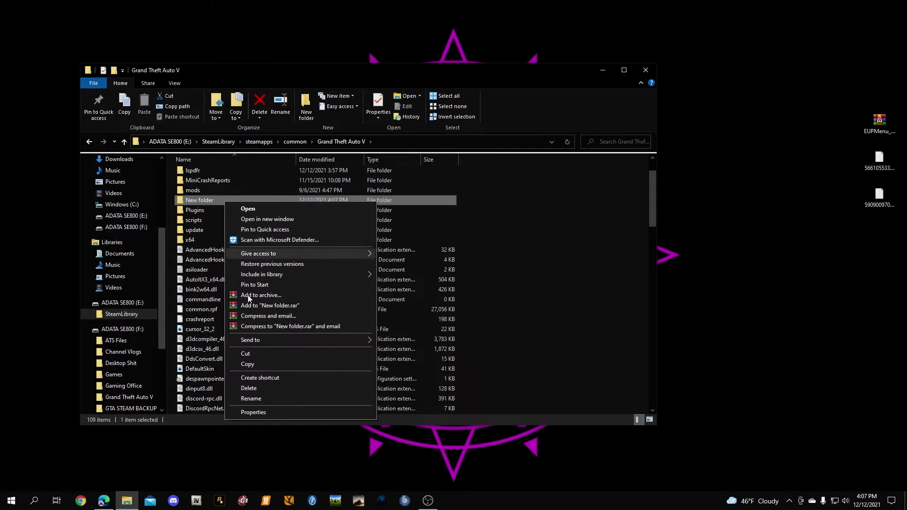
{"action": "left_click", "coordinate": [250, 391]}
{"action": "scroll", "coordinate": [190, 188], "scroll_direction": "up", "scroll_amount": 1}
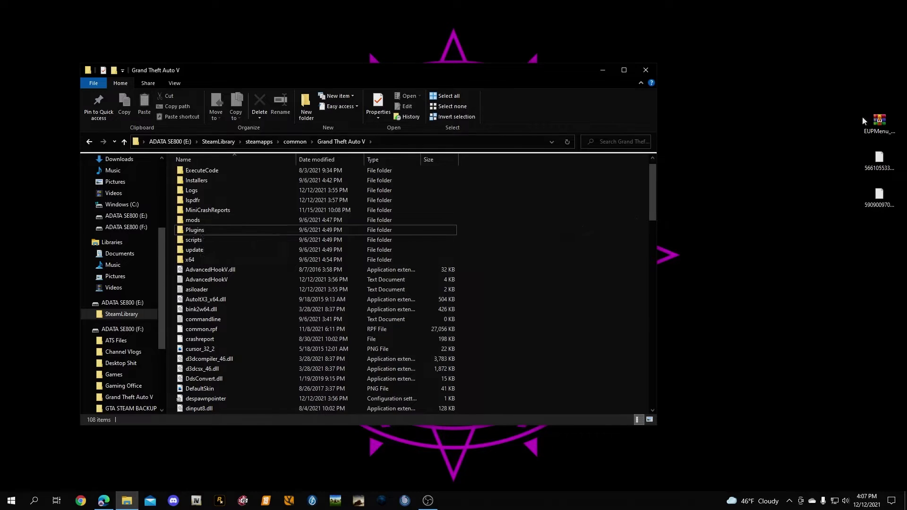
Step: Open the EUPMenu release zip in WinRAR, dismiss the licence reminder, and enter its Files folder
{"action": "left_click_drag", "start_coordinate": [879, 122], "coordinate": [735, 124]}
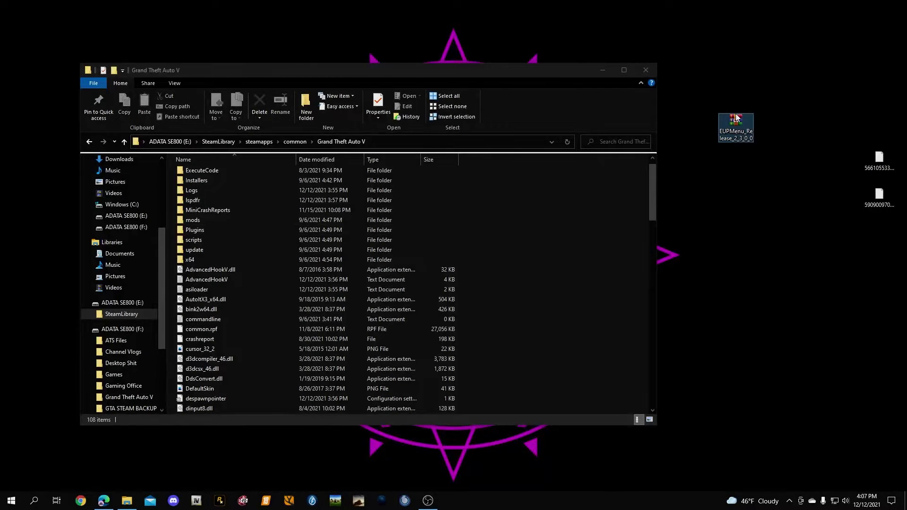
{"action": "double_click", "coordinate": [735, 122]}
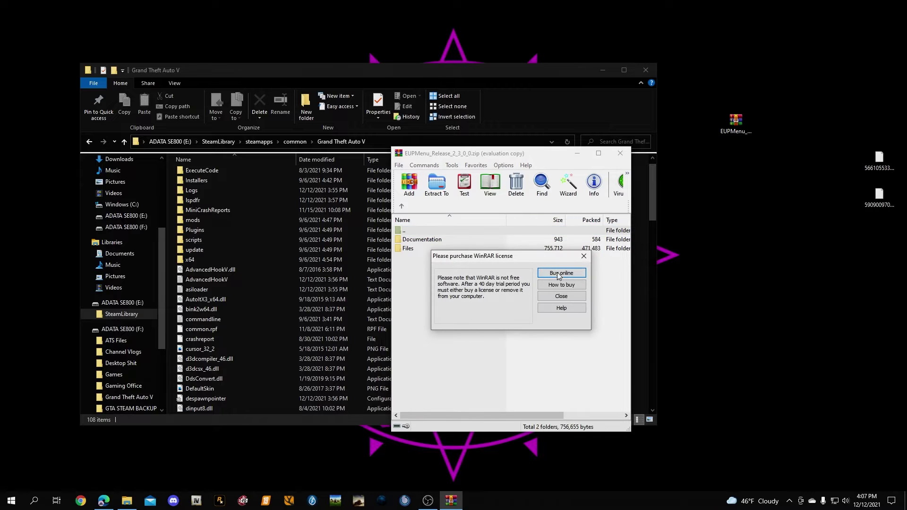
{"action": "left_click", "coordinate": [584, 259]}
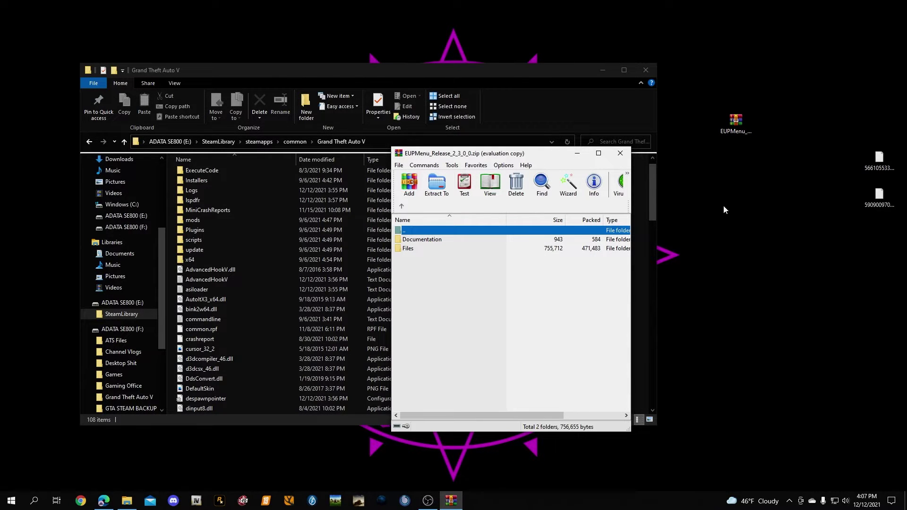
{"action": "left_click", "coordinate": [410, 249]}
{"action": "left_click", "coordinate": [415, 242]}
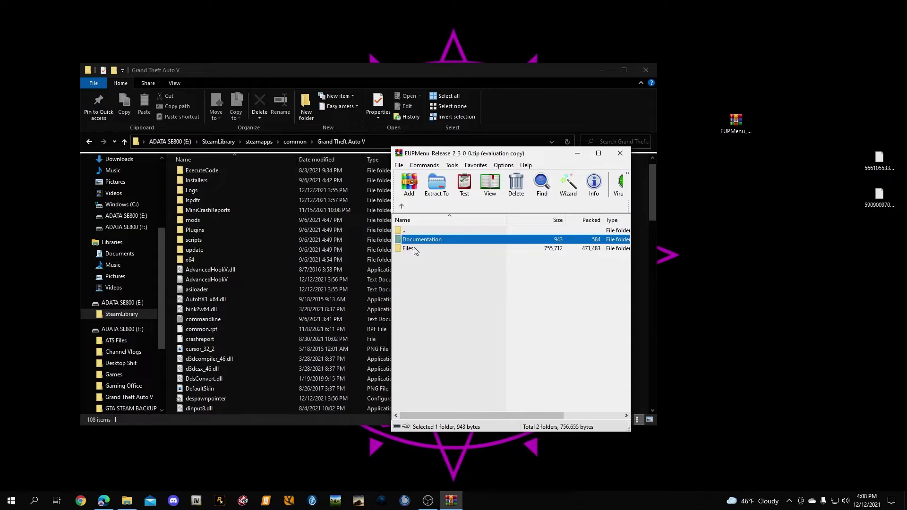
{"action": "double_click", "coordinate": [416, 249]}
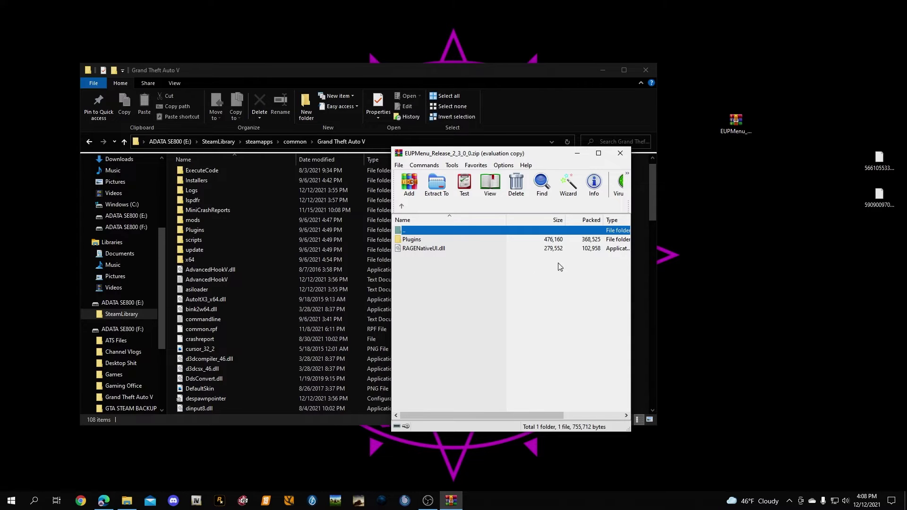
Step: Resize and position the WinRAR window beside the Grand Theft Auto V folder window
{"action": "left_click_drag", "start_coordinate": [632, 275], "coordinate": [742, 277]}
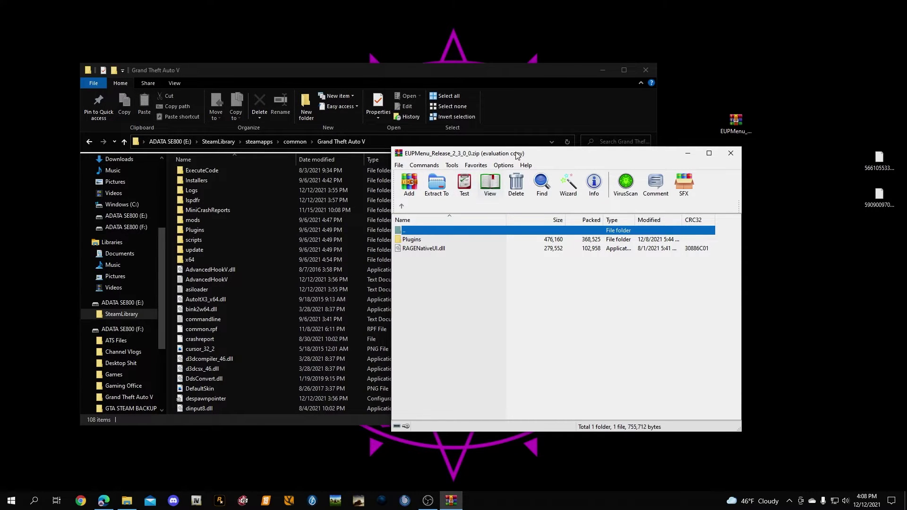
{"action": "left_click_drag", "start_coordinate": [542, 153], "coordinate": [710, 135]}
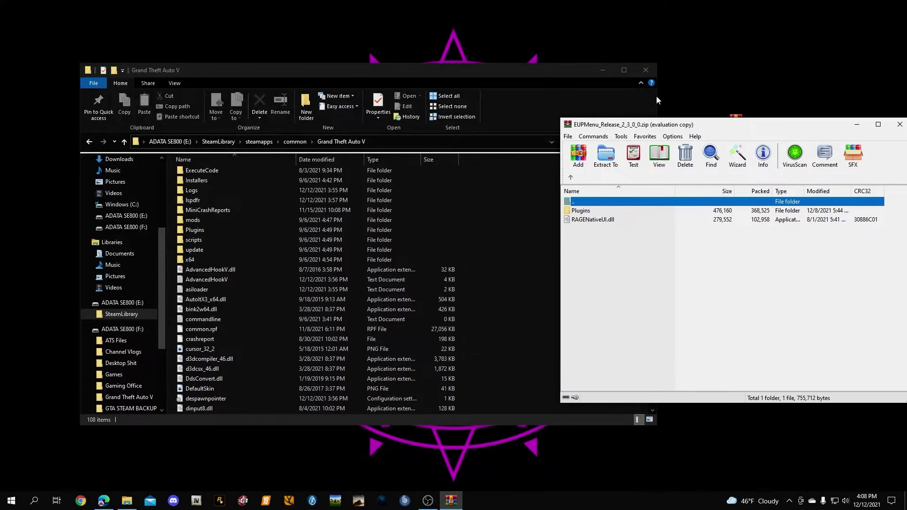
{"action": "left_click_drag", "start_coordinate": [656, 96], "coordinate": [548, 96]}
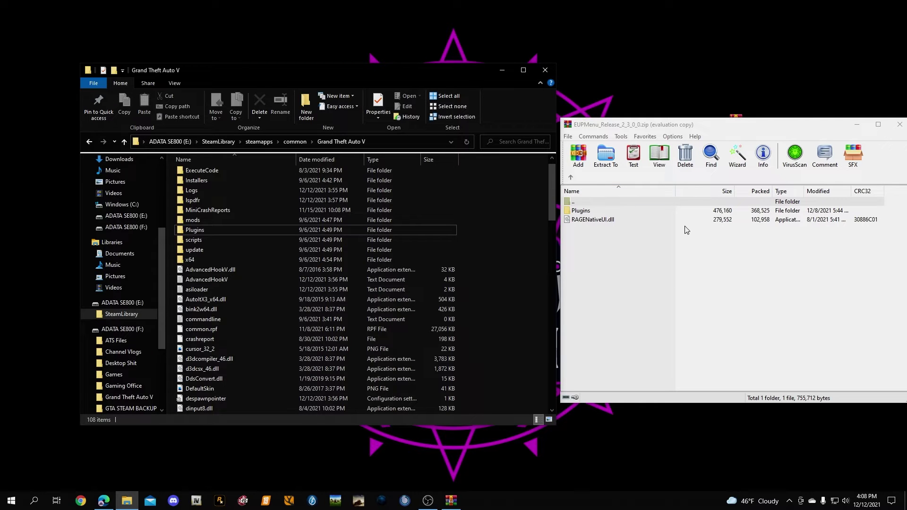
{"action": "left_click_drag", "start_coordinate": [554, 209], "coordinate": [547, 337]}
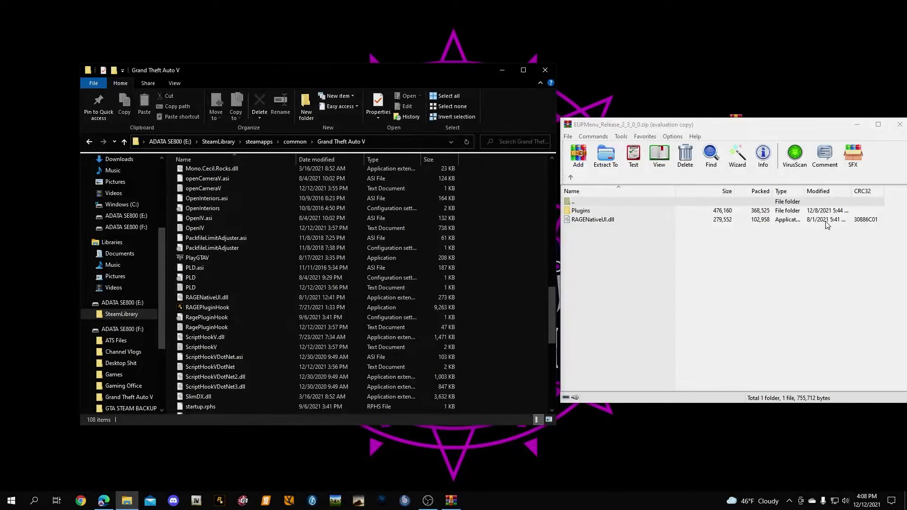
{"action": "left_click_drag", "start_coordinate": [551, 282], "coordinate": [551, 160]}
Step: Select both the Plugins folder and RAGENativeUI.dll in the archive
{"action": "left_click", "coordinate": [589, 246]}
{"action": "left_click", "coordinate": [590, 245]}
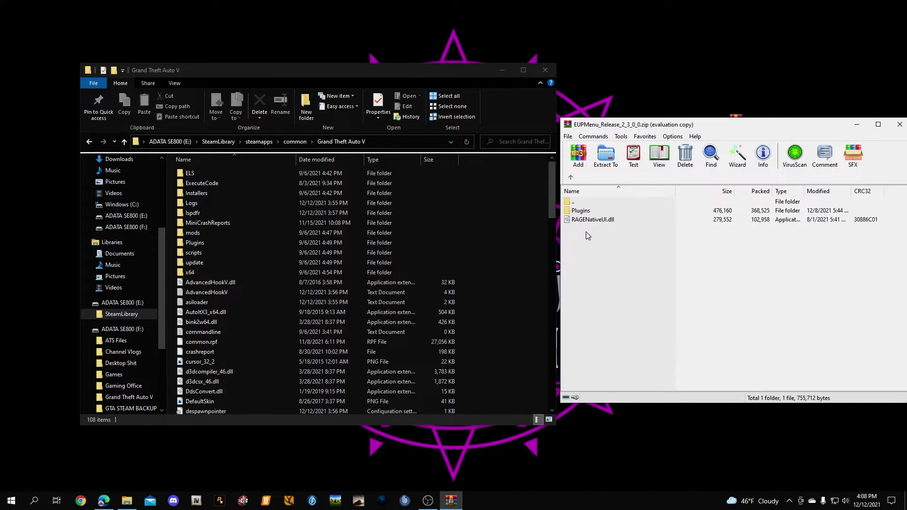
{"action": "left_click_drag", "start_coordinate": [583, 226], "coordinate": [581, 214]}
{"action": "left_click", "coordinate": [602, 255]}
{"action": "left_click", "coordinate": [598, 224]}
{"action": "left_click", "coordinate": [592, 214], "text": "shift"}
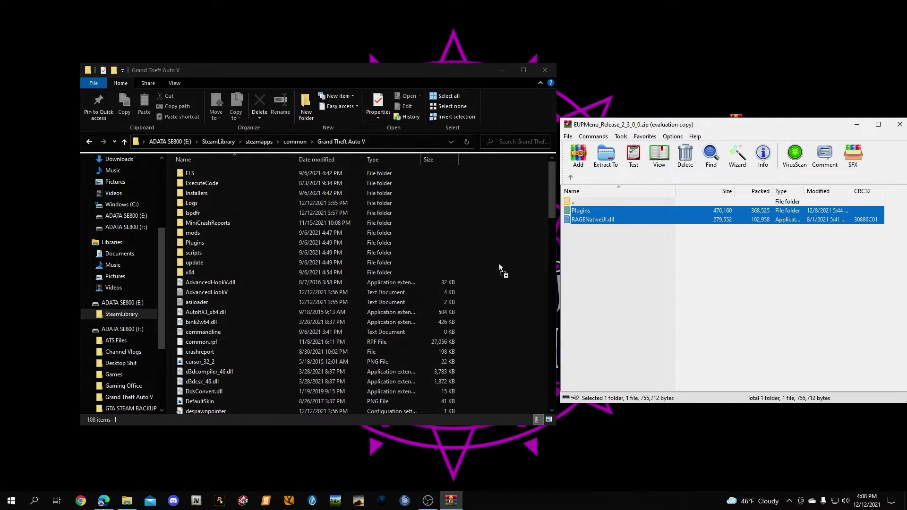
Step: Drag Plugins and RAGENativeUI.dll into the Grand Theft Auto V folder, replacing existing files
{"action": "left_click_drag", "start_coordinate": [520, 314], "coordinate": [487, 202]}
{"action": "left_click_drag", "start_coordinate": [494, 249], "coordinate": [493, 249]}
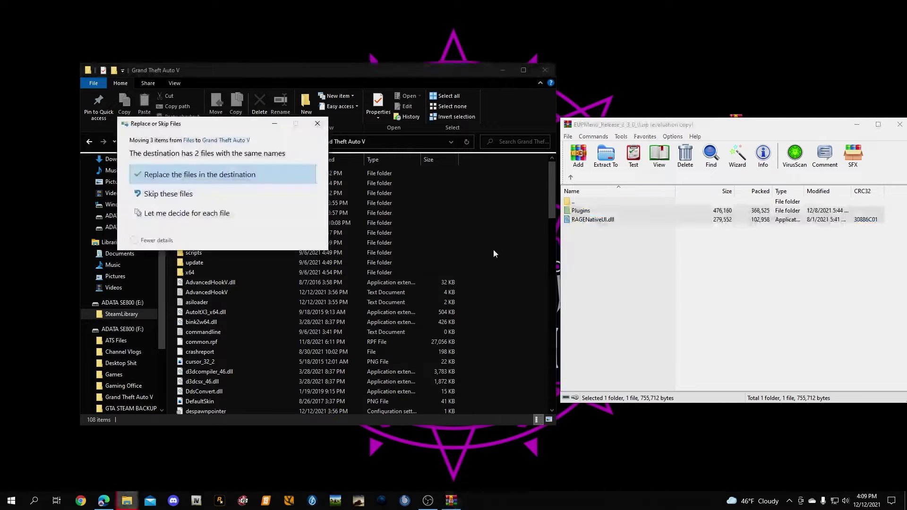
{"action": "left_click", "coordinate": [185, 183]}
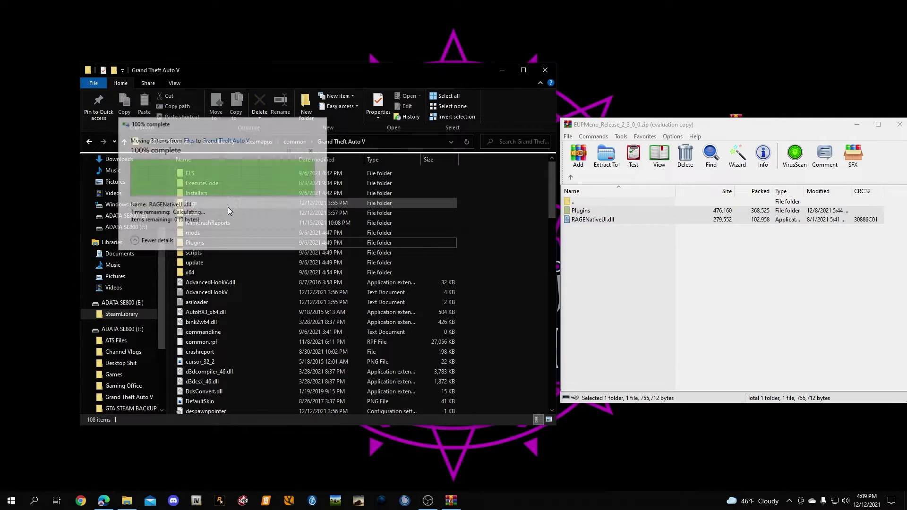
Step: Check the Plugins and EUP folders for the new files, then return to the game folder
{"action": "double_click", "coordinate": [194, 243]}
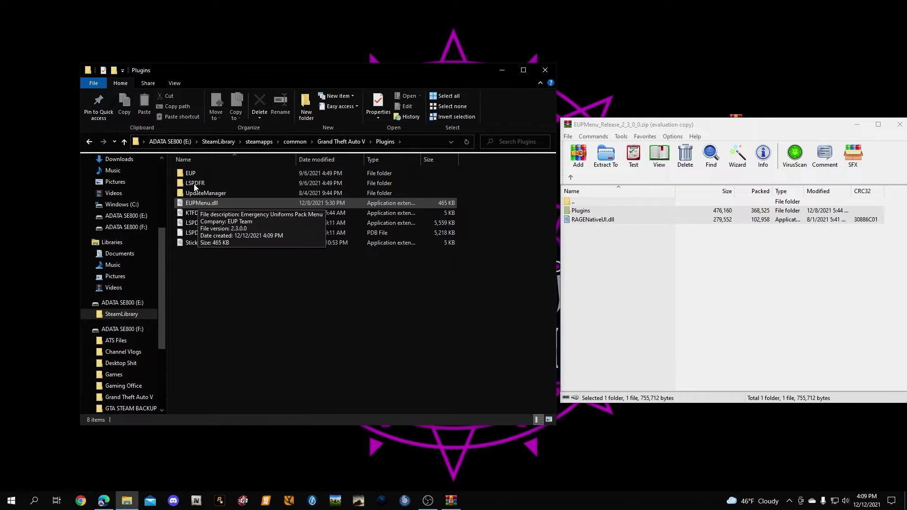
{"action": "double_click", "coordinate": [189, 173]}
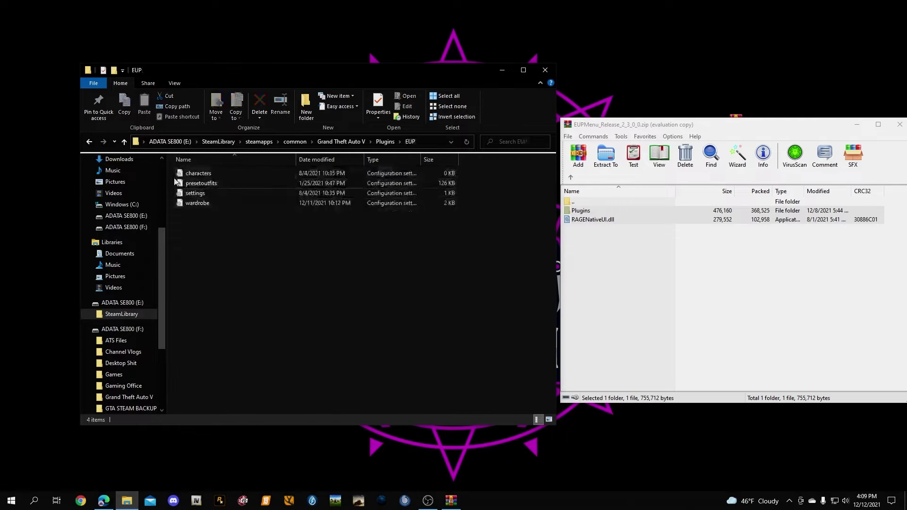
{"action": "left_click", "coordinate": [124, 142]}
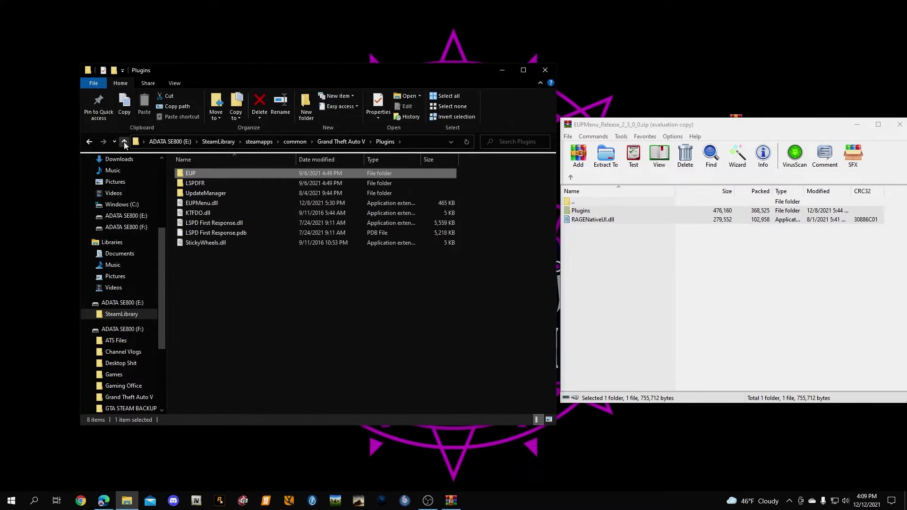
{"action": "left_click", "coordinate": [124, 142]}
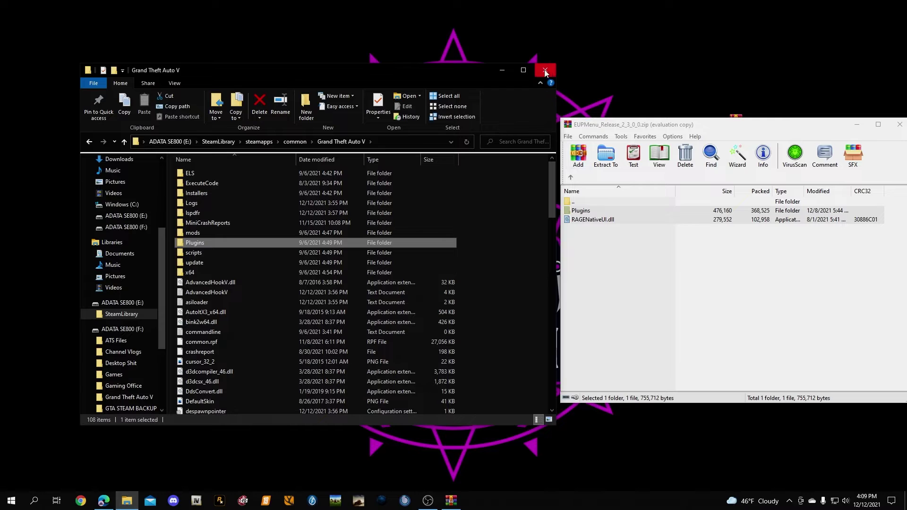
Step: Close WinRAR and delete the EUPMenu zip from the desktop
{"action": "left_click", "coordinate": [901, 125]}
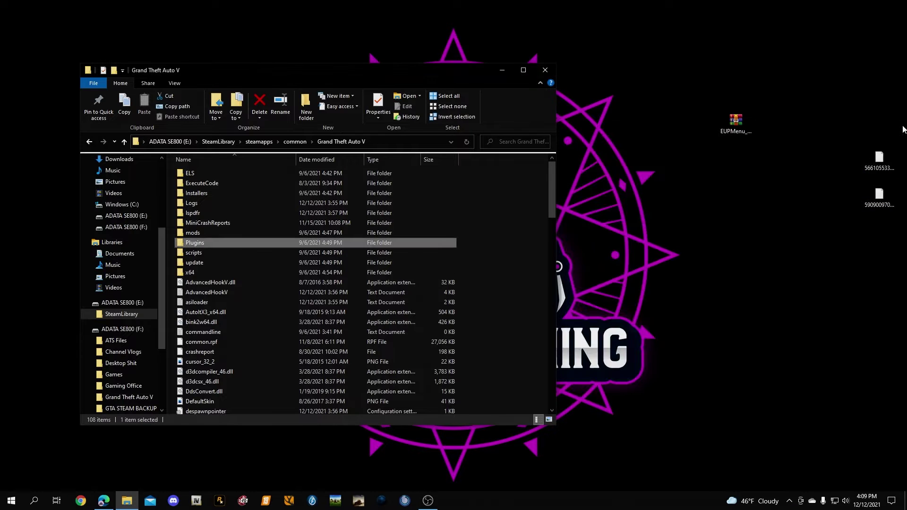
{"action": "right_click", "coordinate": [733, 120]}
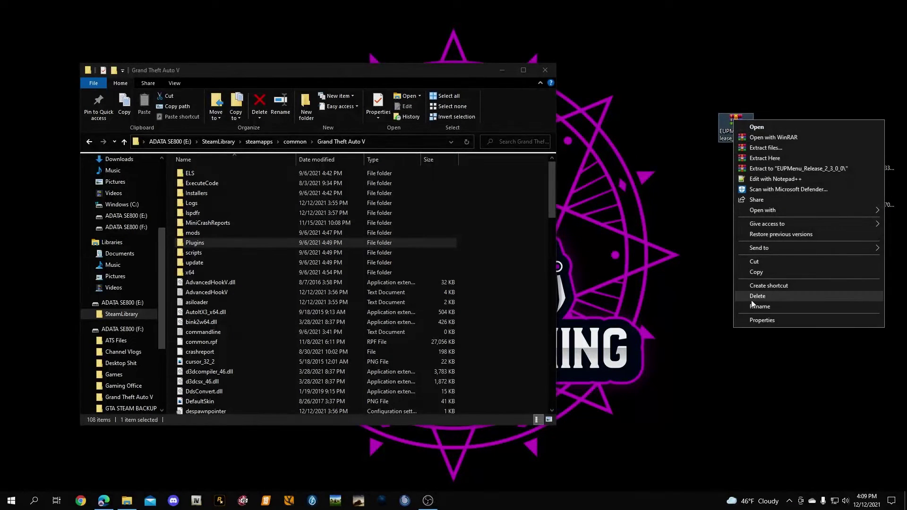
{"action": "left_click", "coordinate": [752, 296]}
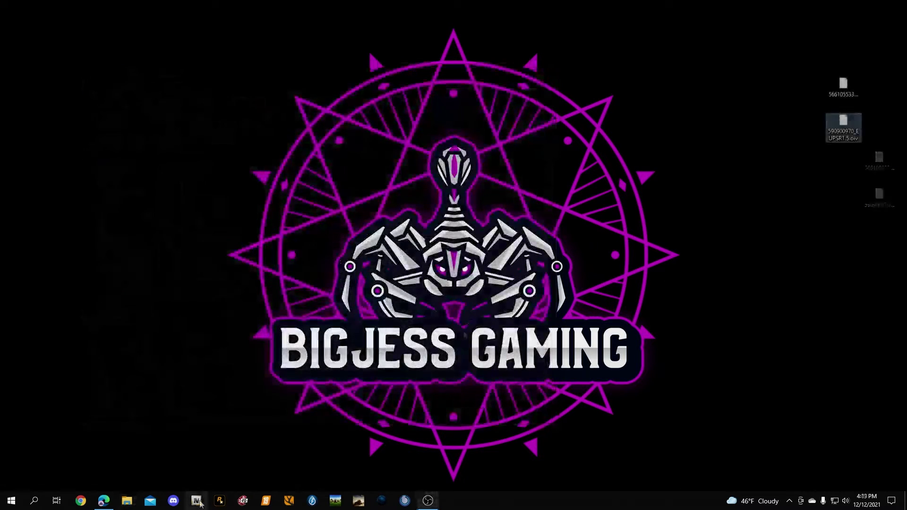
Step: Launch OpenIV for Grand Theft Auto V (Windows) and keep Default work mode set to Edit in Options
{"action": "left_click", "coordinate": [200, 505]}
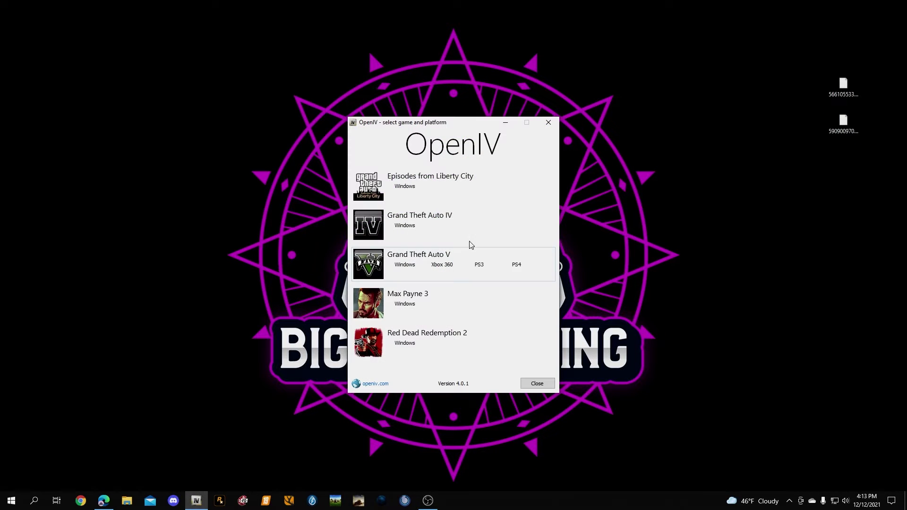
{"action": "left_click", "coordinate": [405, 266]}
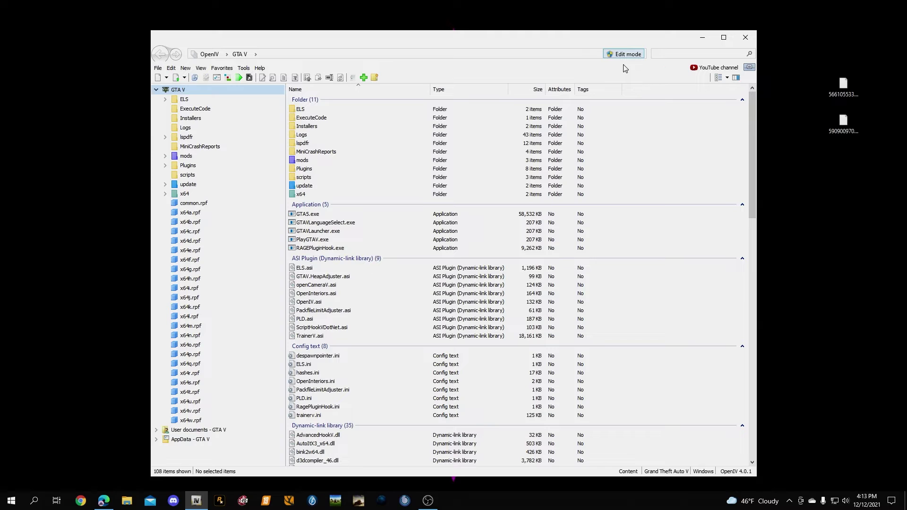
{"action": "left_click", "coordinate": [244, 69]}
{"action": "left_click", "coordinate": [250, 79]}
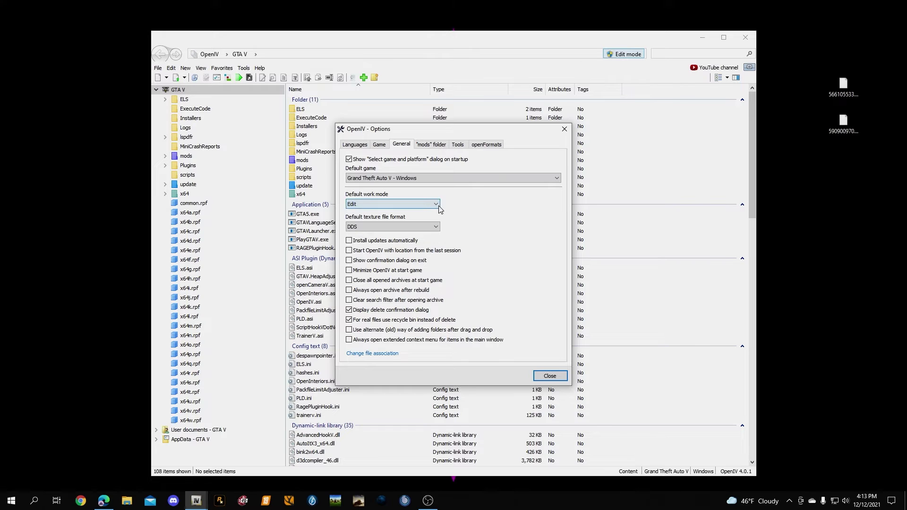
{"action": "left_click", "coordinate": [378, 204]}
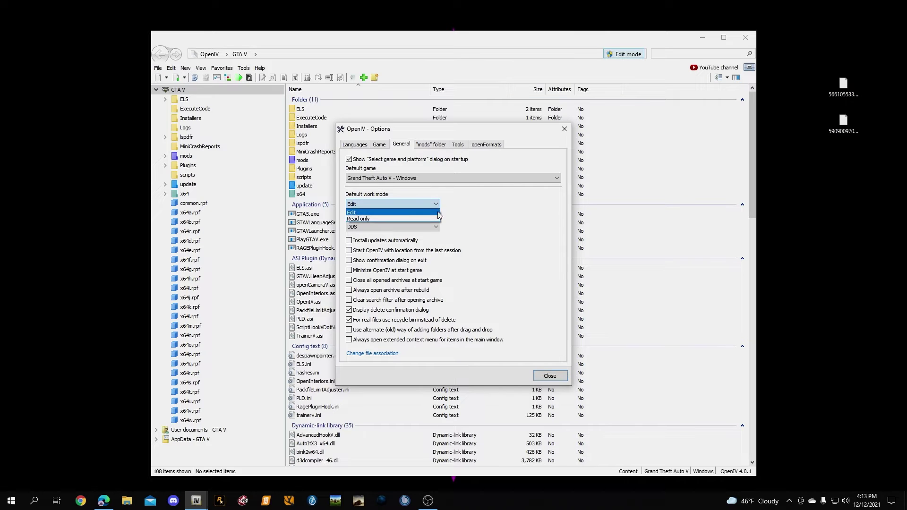
{"action": "left_click", "coordinate": [366, 213]}
{"action": "left_click", "coordinate": [549, 376]}
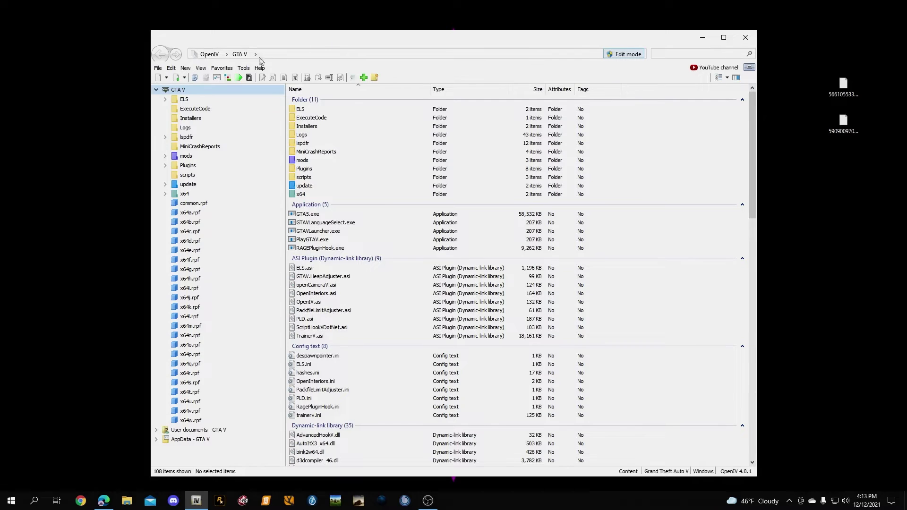
Step: Check that the ASI Manager lists ASI Loader, OpenIV.ASI and openCamera as installed, then close it
{"action": "left_click", "coordinate": [244, 67]}
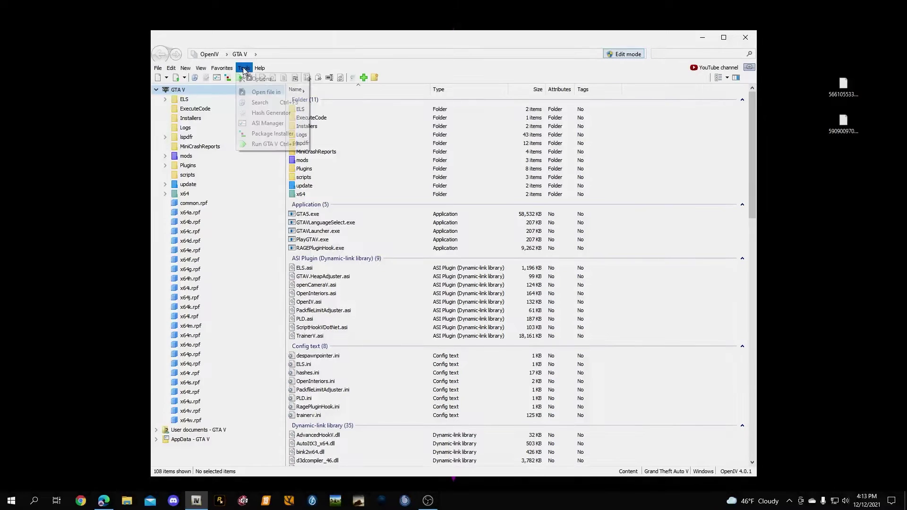
{"action": "left_click", "coordinate": [268, 124]}
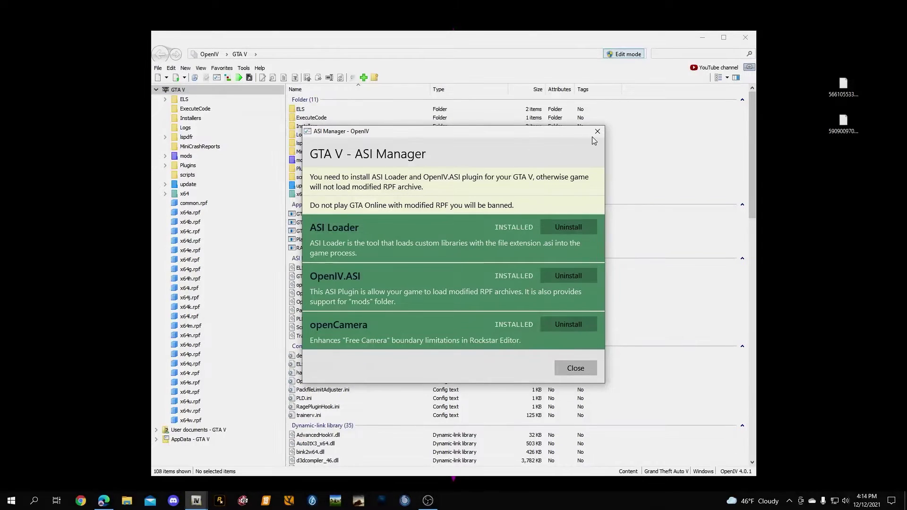
{"action": "left_click", "coordinate": [573, 370]}
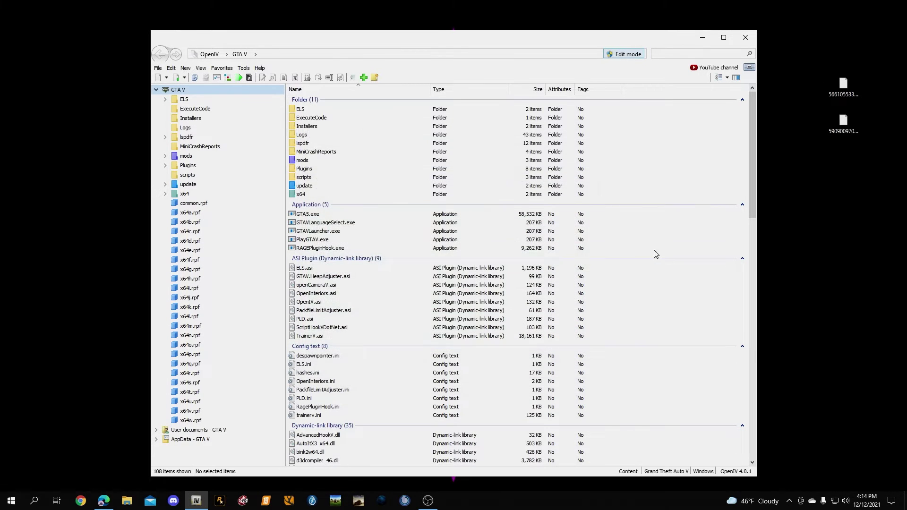
Step: Install the EUP Law & Order 8.3 .oiv package from the desktop into OpenIV's mods folder
{"action": "left_click", "coordinate": [191, 158]}
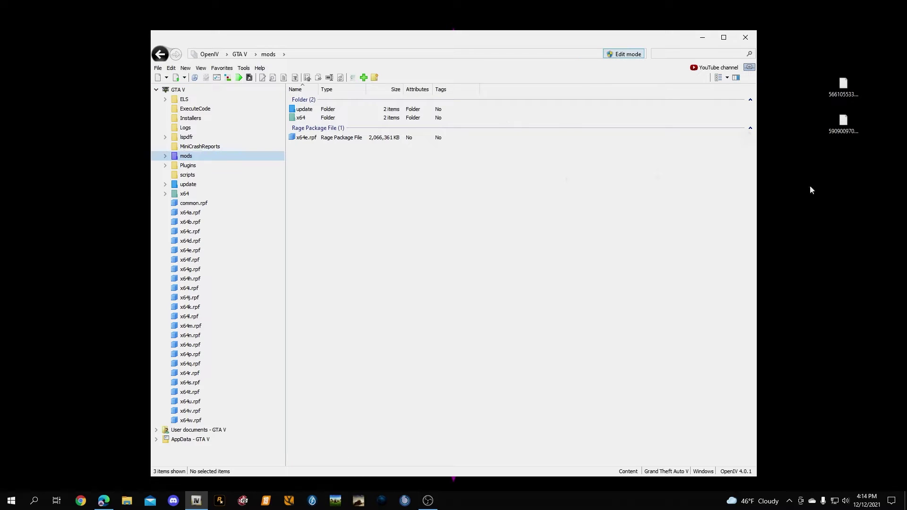
{"action": "left_click", "coordinate": [844, 86]}
{"action": "left_click_drag", "start_coordinate": [831, 85], "coordinate": [455, 251]}
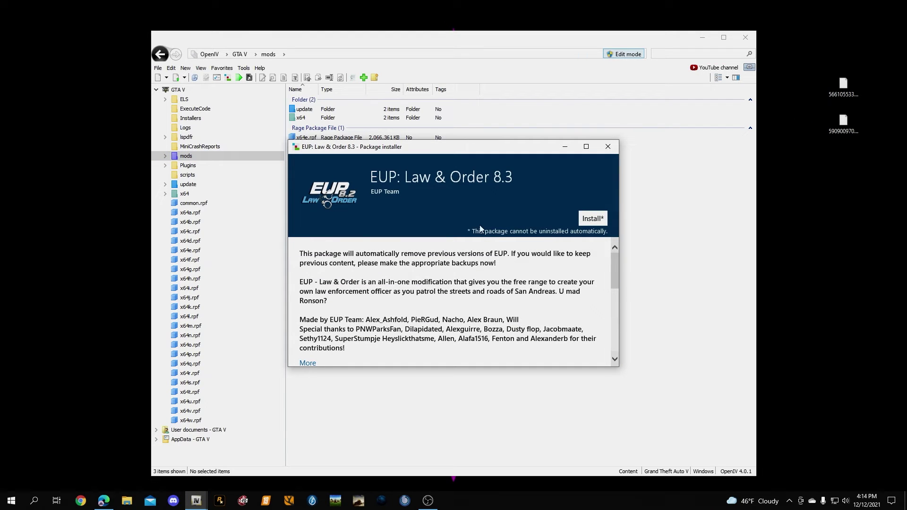
{"action": "left_click", "coordinate": [592, 220]}
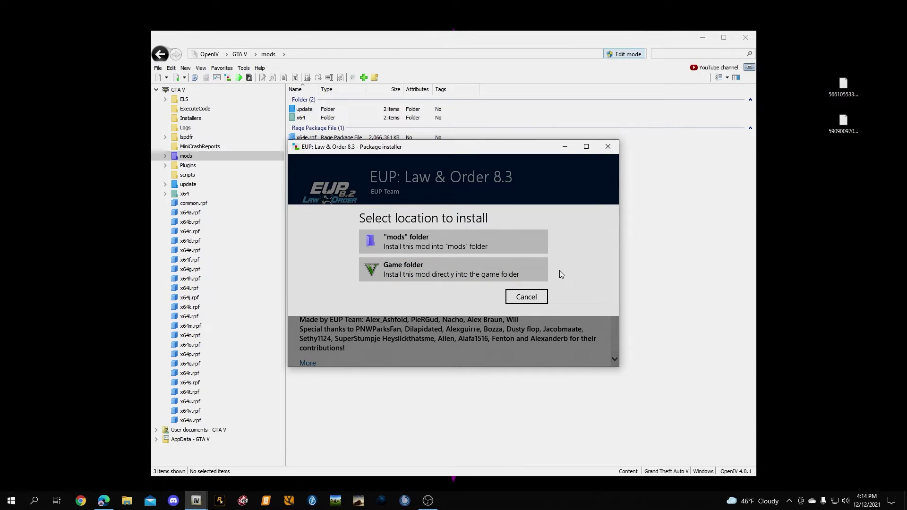
{"action": "left_click", "coordinate": [478, 242]}
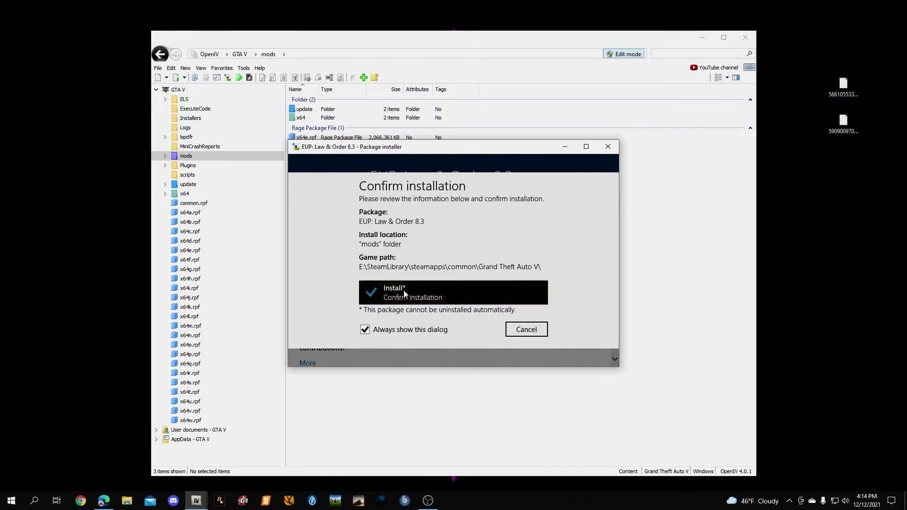
{"action": "left_click", "coordinate": [404, 293]}
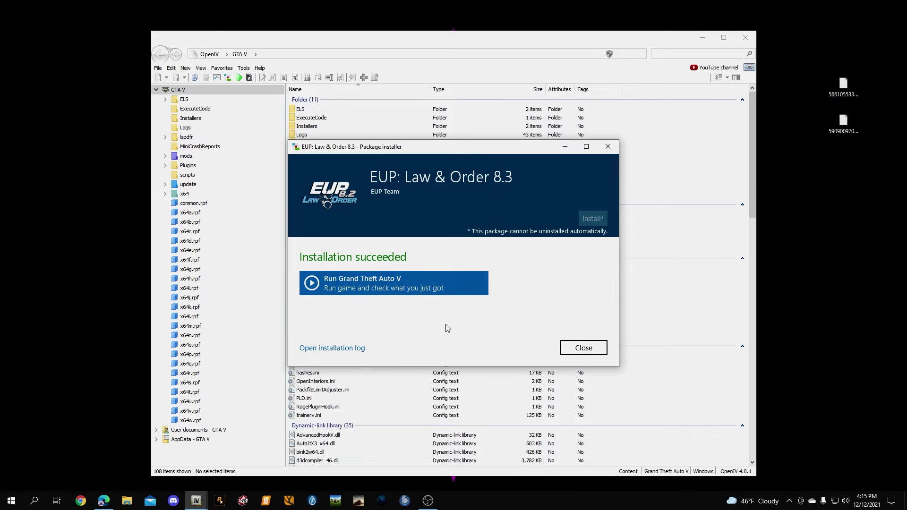
Step: Close the Law & Order installer and delete its used package file from the desktop
{"action": "left_click", "coordinate": [596, 351]}
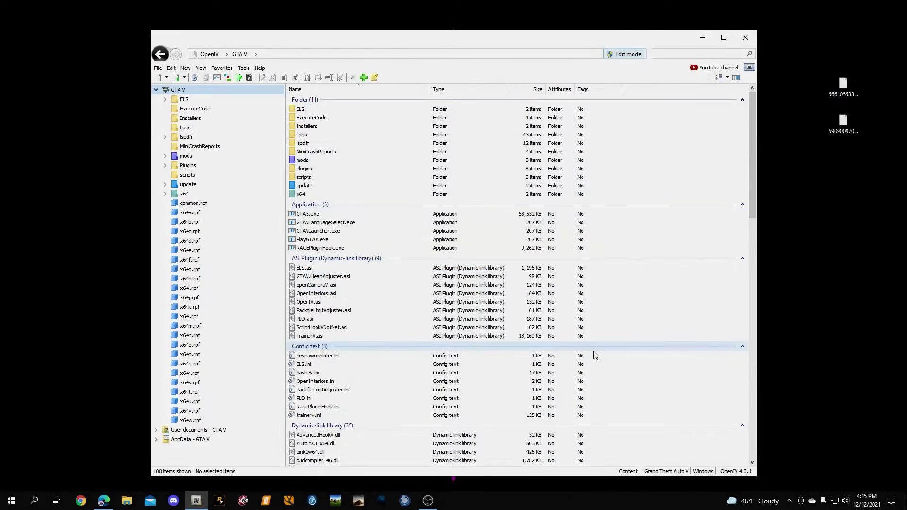
{"action": "left_click", "coordinate": [841, 88]}
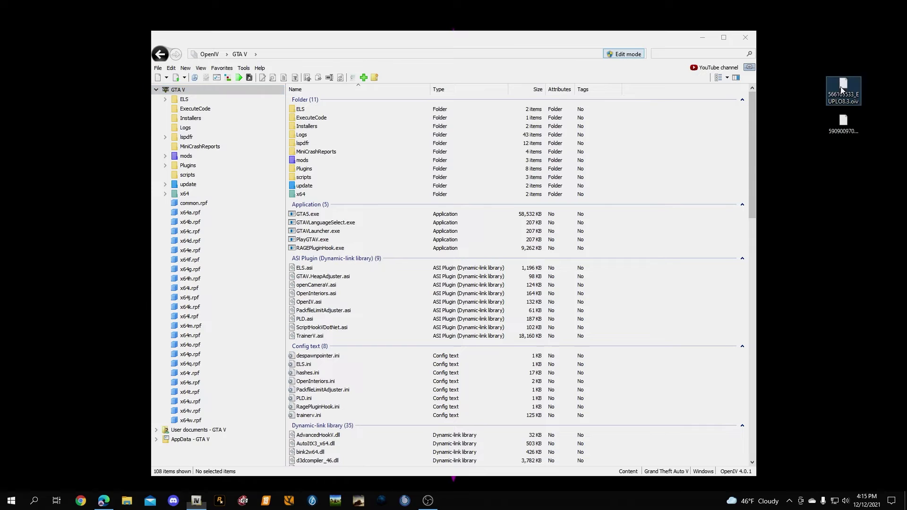
{"action": "right_click", "coordinate": [847, 85]}
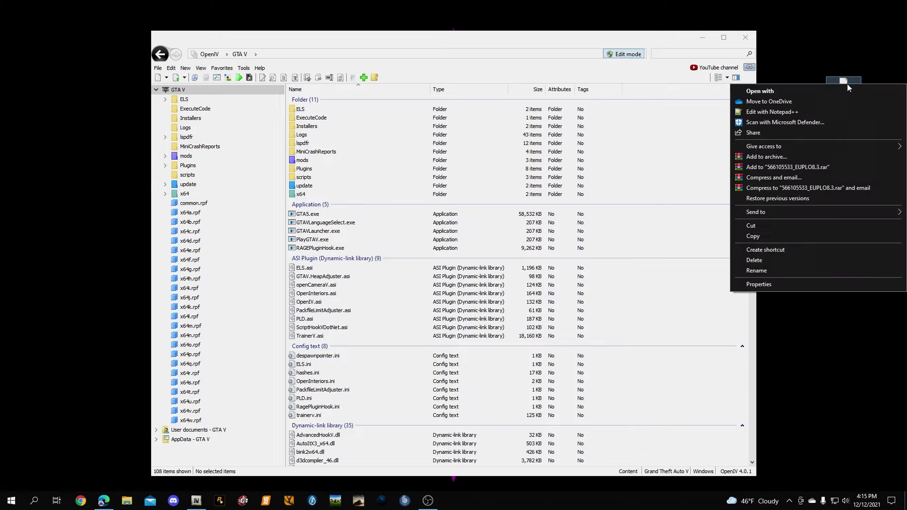
{"action": "left_click", "coordinate": [781, 259]}
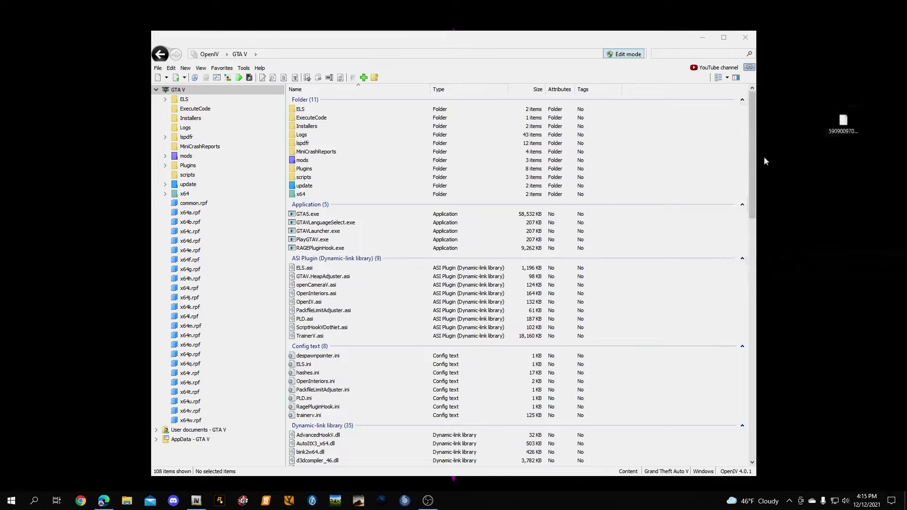
Step: Install the Serve & Rescue 1.4 package into the mods folder and close the installer
{"action": "left_click", "coordinate": [185, 158]}
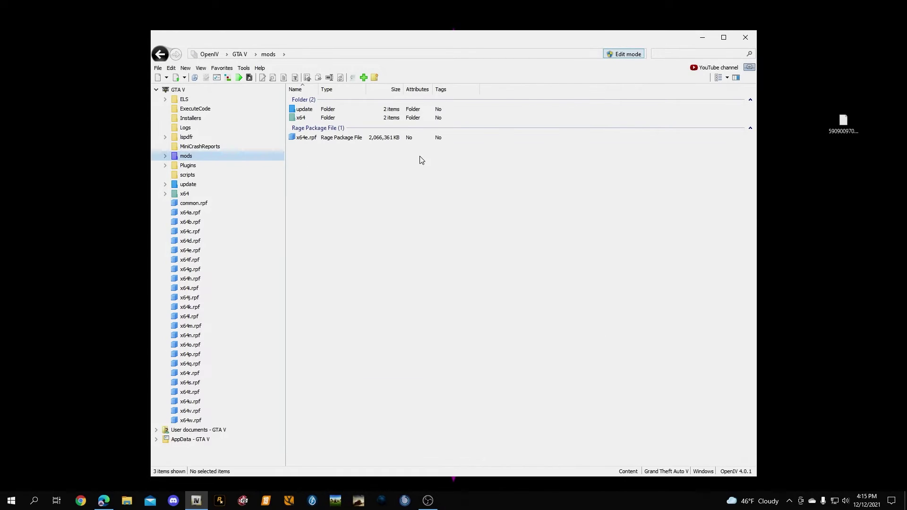
{"action": "left_click", "coordinate": [845, 125]}
{"action": "double_click", "coordinate": [845, 124]}
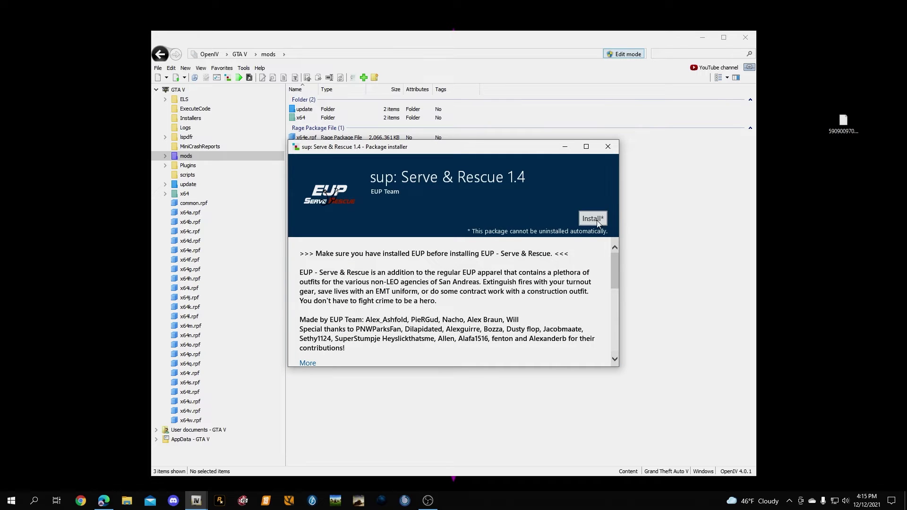
{"action": "left_click", "coordinate": [597, 221]}
{"action": "left_click", "coordinate": [449, 237]}
{"action": "left_click", "coordinate": [391, 295]}
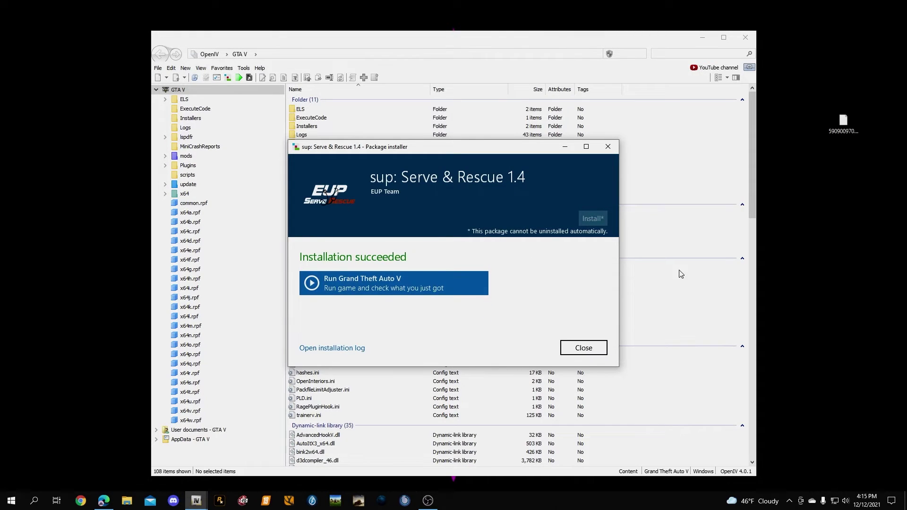
{"action": "left_click", "coordinate": [586, 350]}
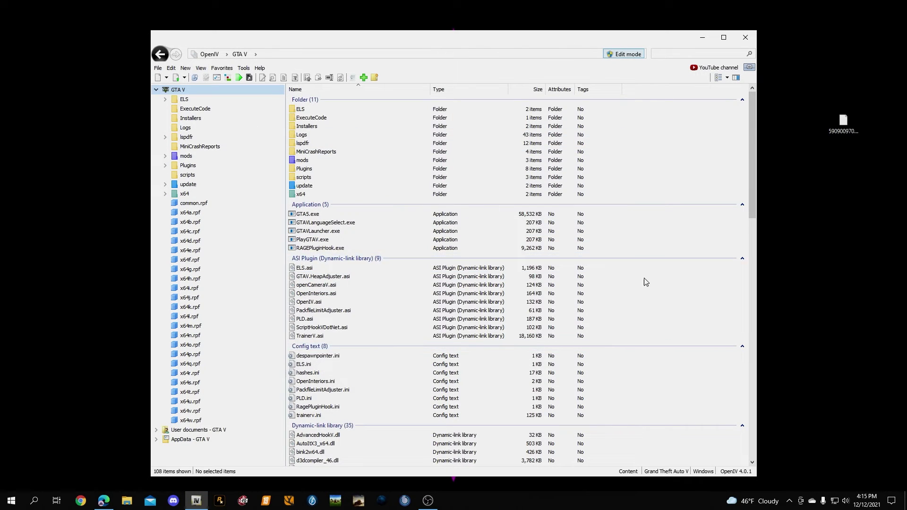
Step: Close OpenIV, delete the leftover downloaded file, and bring up RAGE Plugin Hook's settings
{"action": "left_click", "coordinate": [745, 38]}
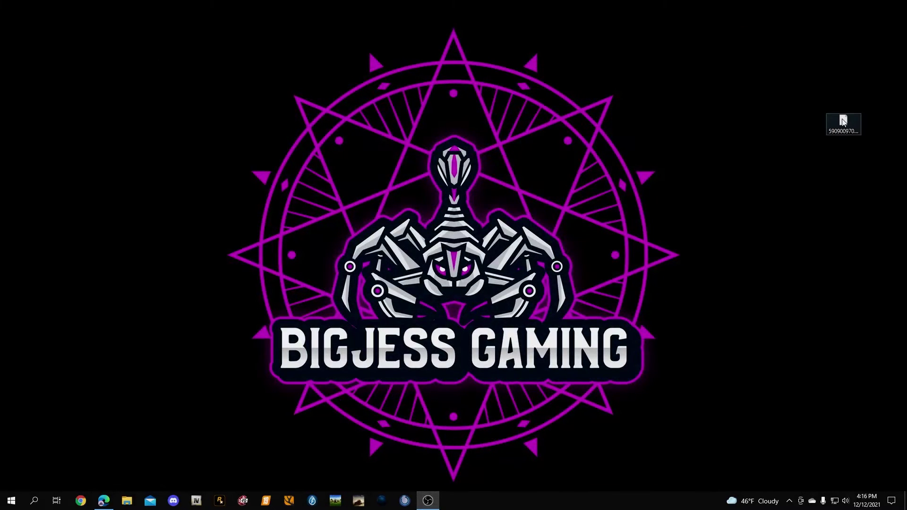
{"action": "right_click", "coordinate": [843, 122]}
{"action": "left_click", "coordinate": [792, 298]}
{"action": "left_click", "coordinate": [220, 504]}
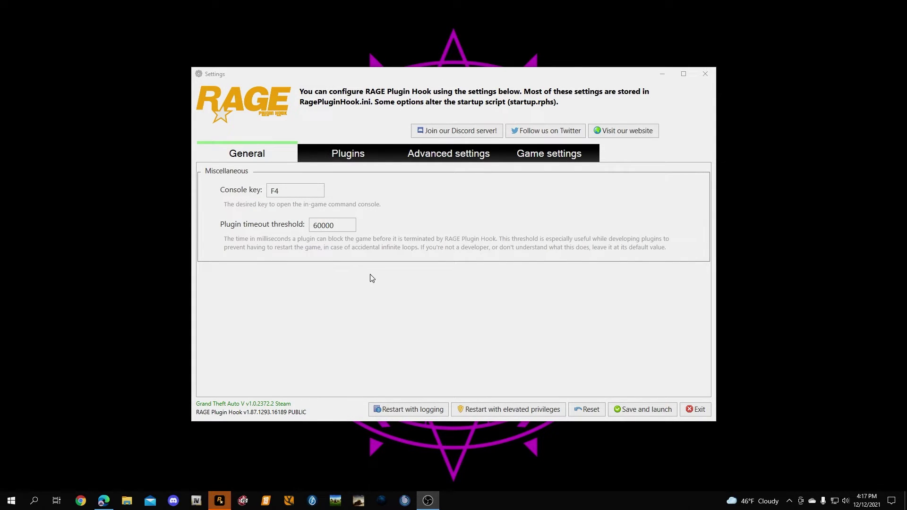
Step: Enable EUP Menu, KTFDO, LSPD First Response and StickyWheels as plugins, then save and launch GTA V
{"action": "left_click", "coordinate": [355, 162]}
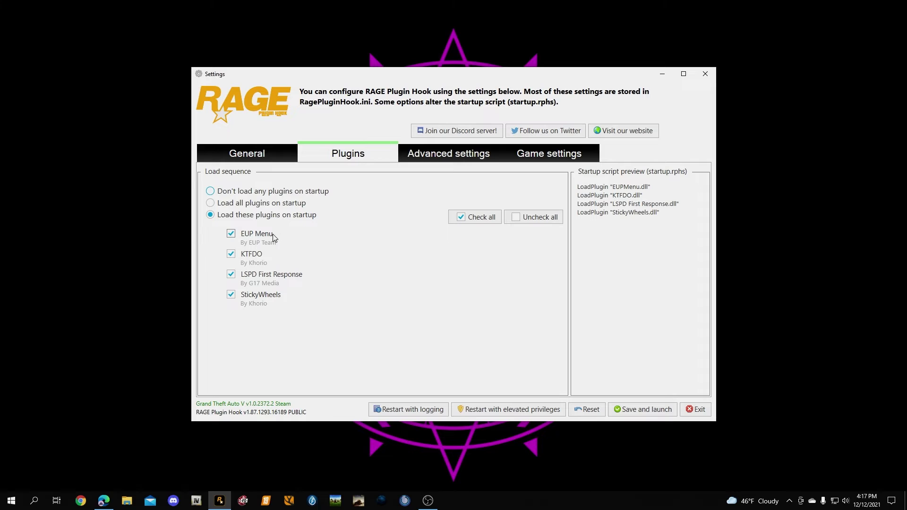
{"action": "left_click", "coordinate": [517, 219]}
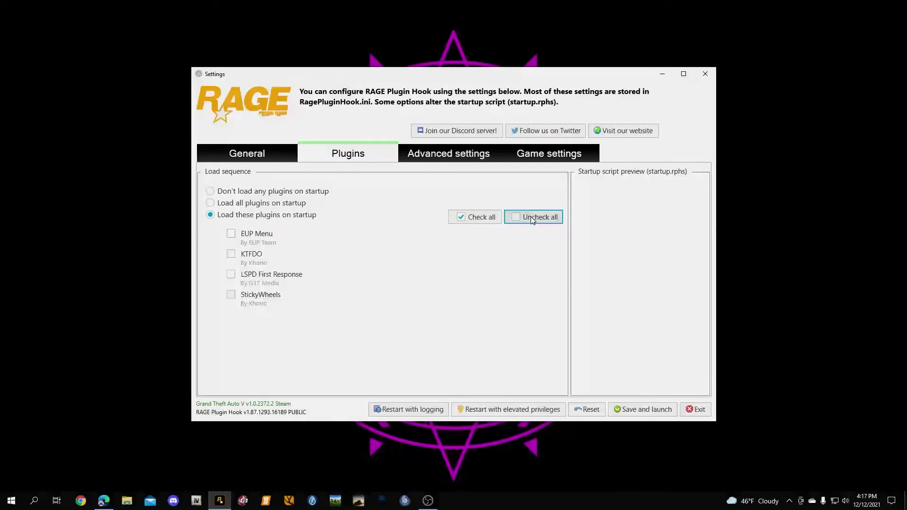
{"action": "left_click", "coordinate": [461, 219]}
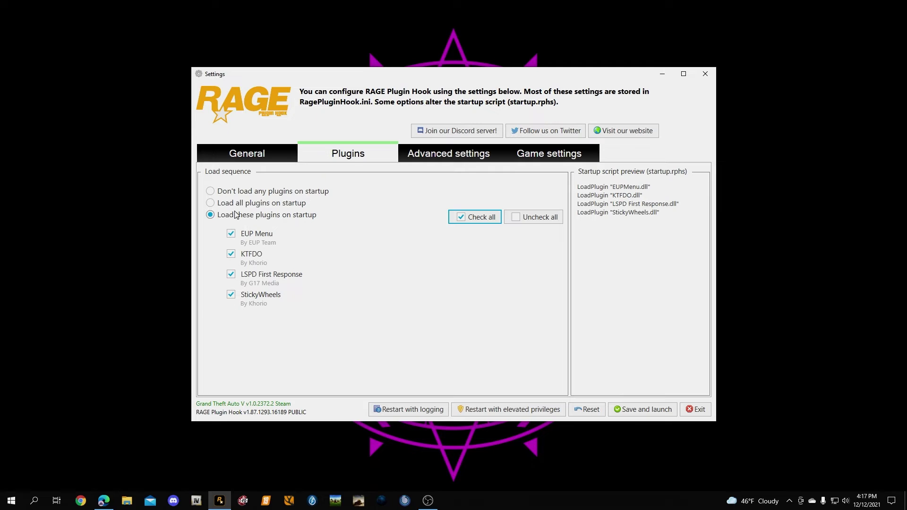
{"action": "left_click", "coordinate": [643, 415]}
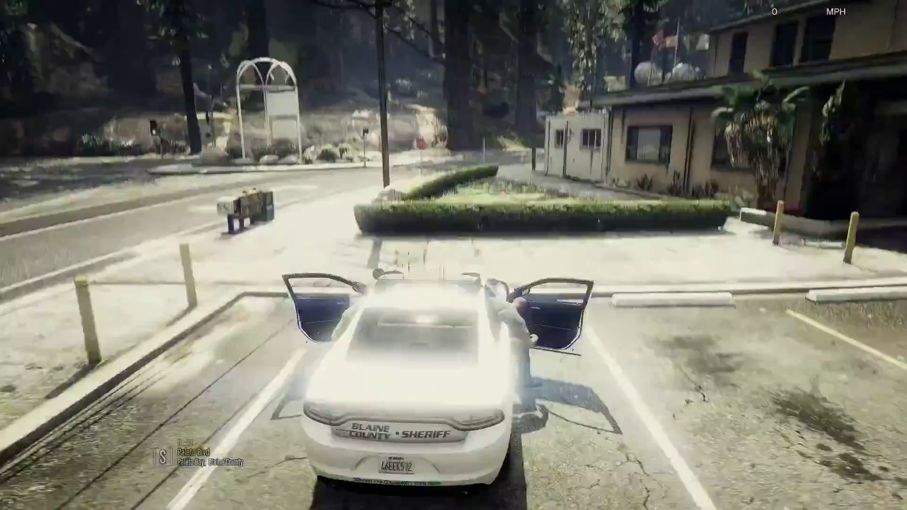
Step: Walk the character forward, turn him toward the camera, and open the console with F4
{"action": "key", "text": "w"}
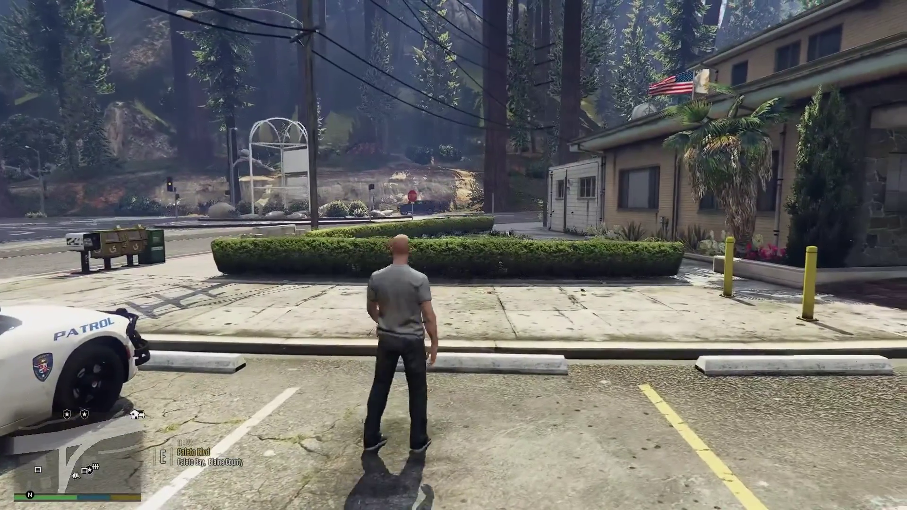
{"action": "key", "text": "s"}
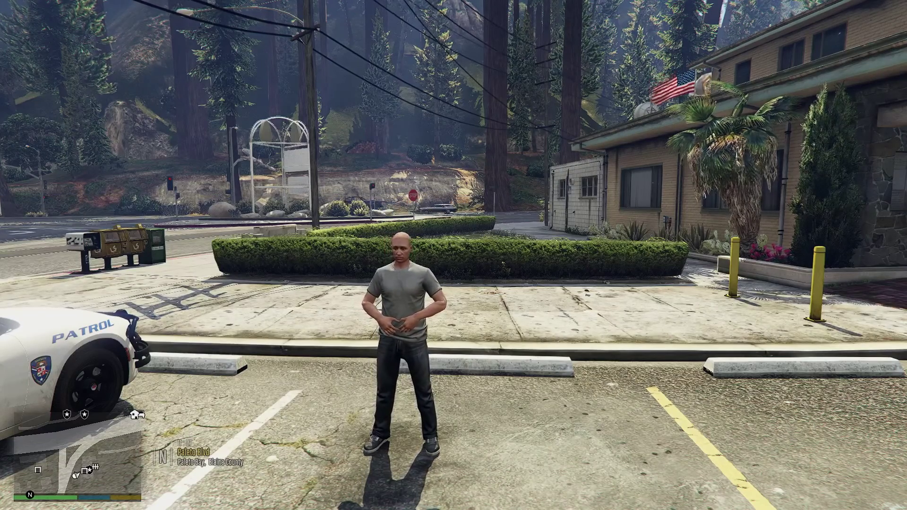
{"action": "key", "text": "F4"}
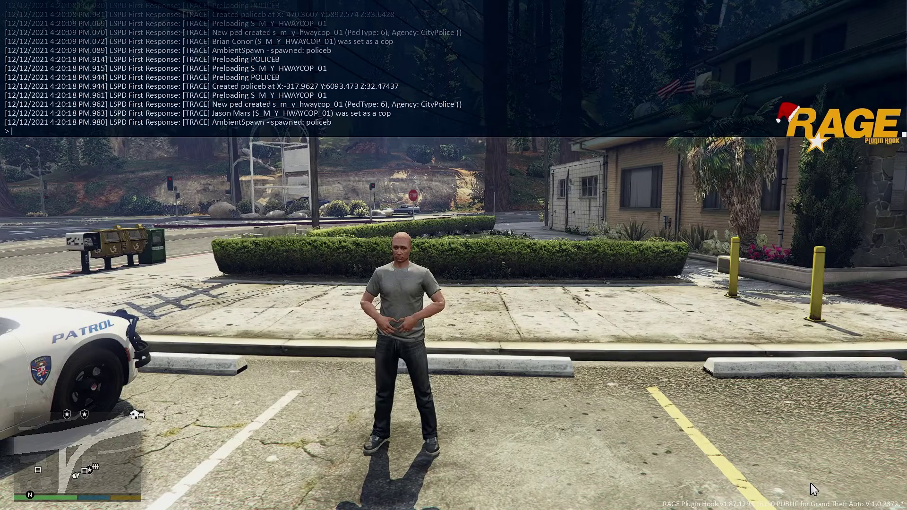
Step: Enter 'loadplugin EUPMenu.dll' at the console prompt using Tab completion
{"action": "type", "text": "load"}
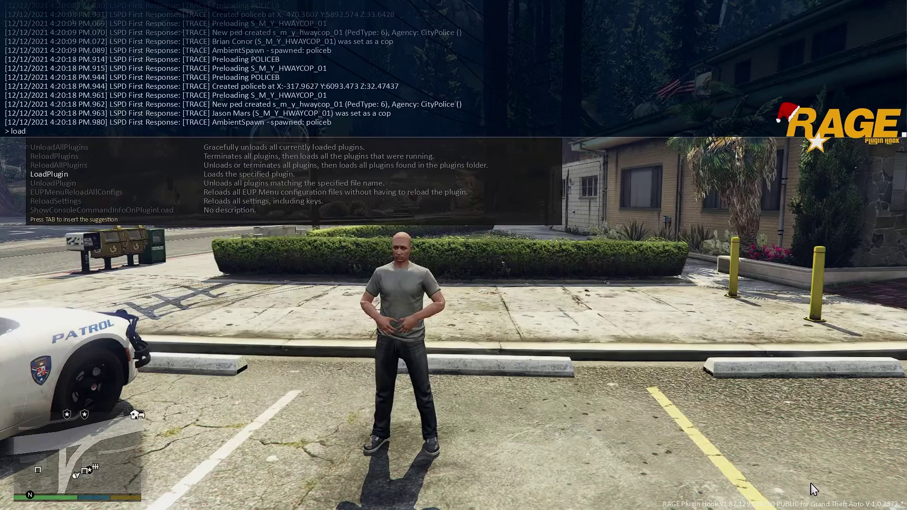
{"action": "type", "text": "plug"}
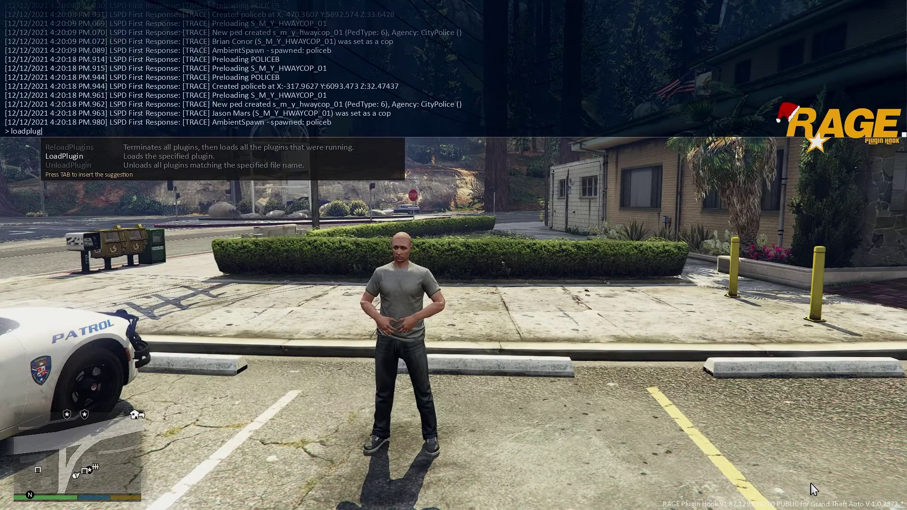
{"action": "type", "text": "in e"}
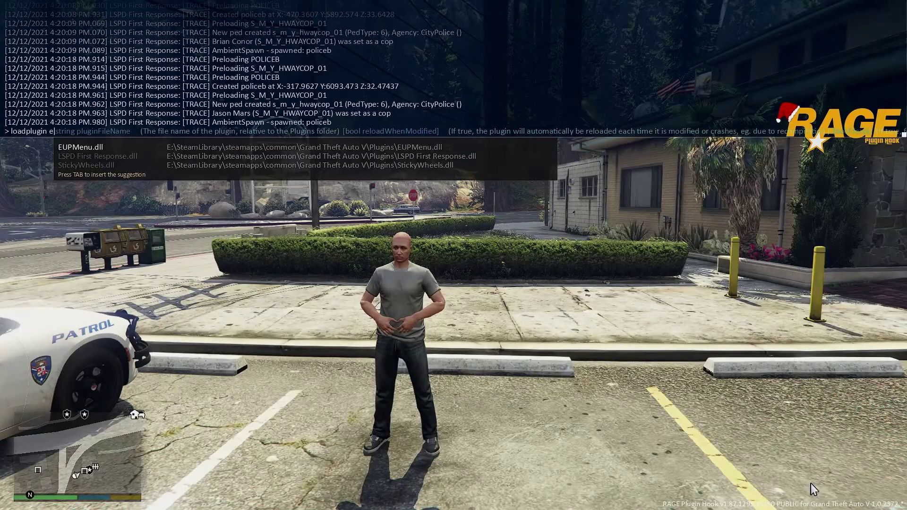
{"action": "type", "text": "up"}
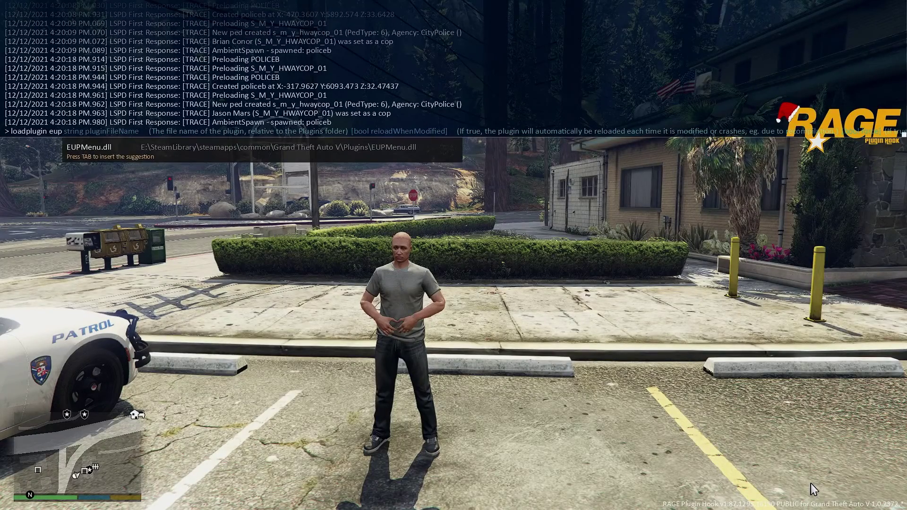
{"action": "key", "text": "Tab"}
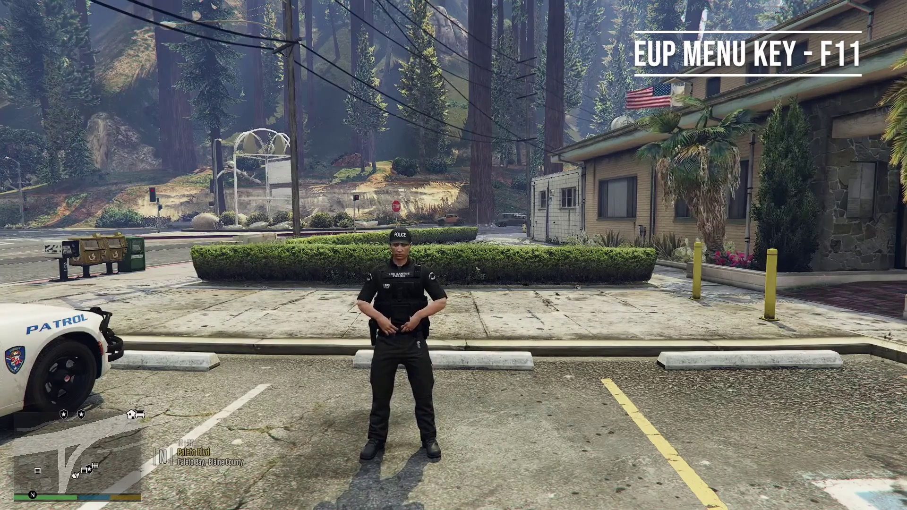
Step: Open the EUP Menu with F11 and enter the EUP Law & Order uniform collection
{"action": "key", "text": "F11"}
{"action": "key", "text": "Up"}
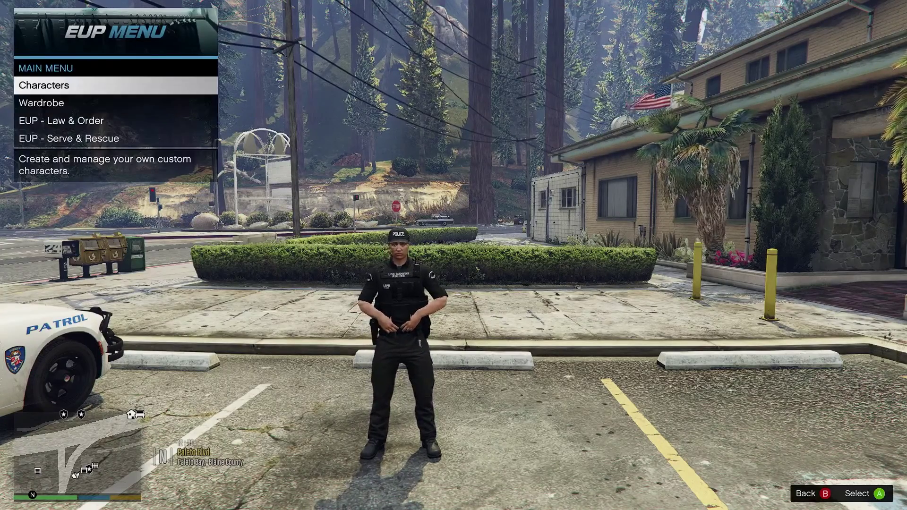
{"action": "key", "text": "Down"}
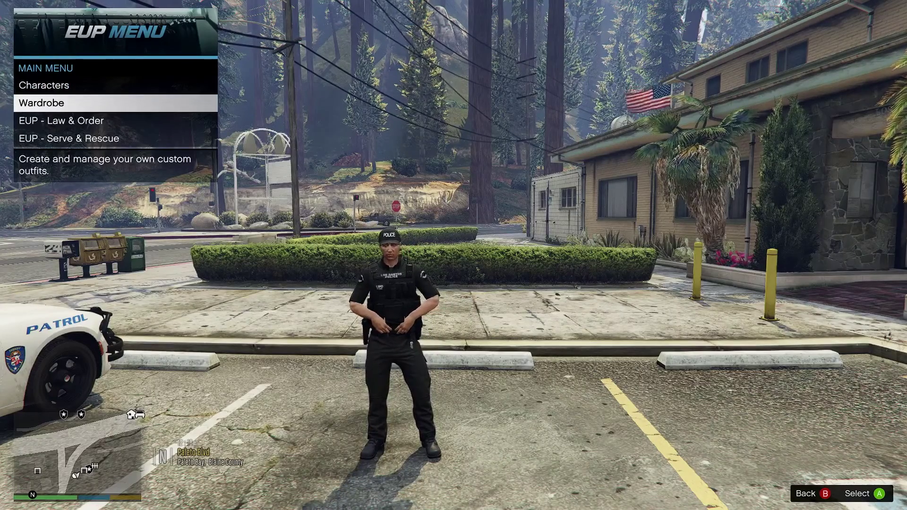
{"action": "key", "text": "Down"}
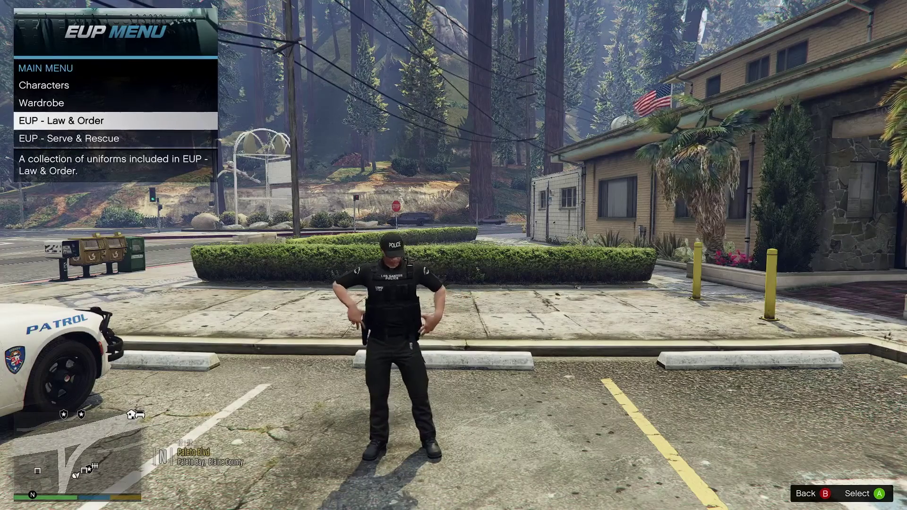
{"action": "key", "text": "Return"}
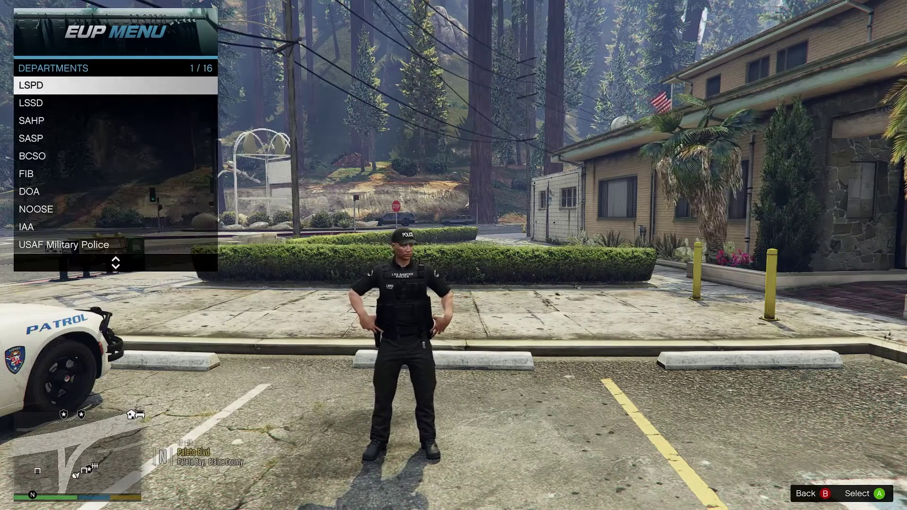
Step: Preview the LSSD, SAHP, SASP and BCSO department uniforms, then open the LSPD list
{"action": "key", "text": "Down"}
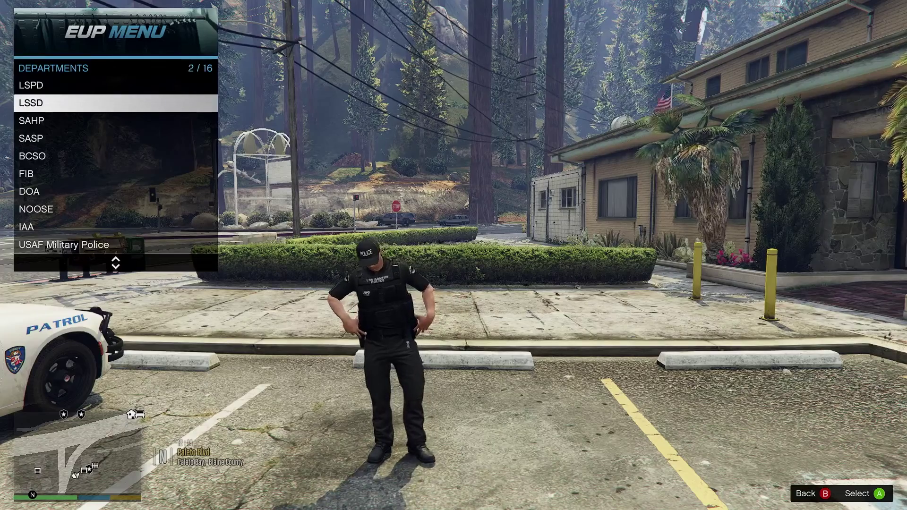
{"action": "key", "text": "Down"}
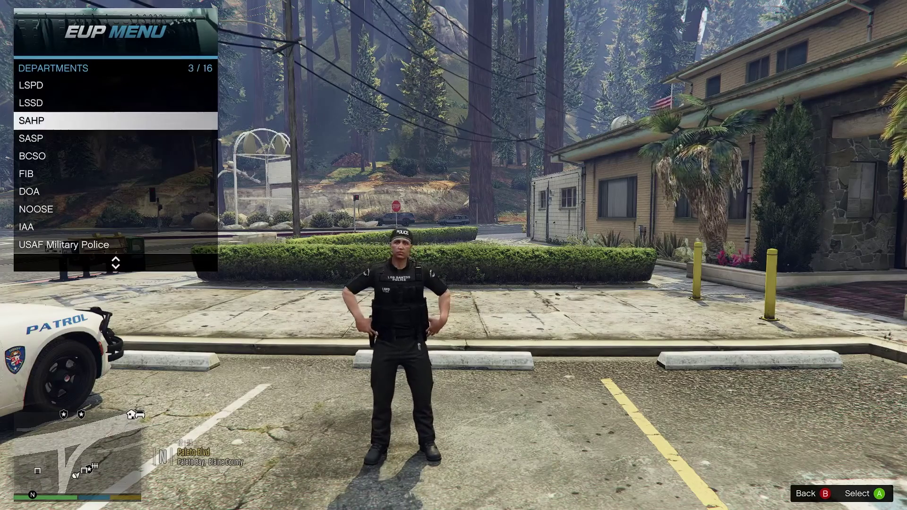
{"action": "key", "text": "Down"}
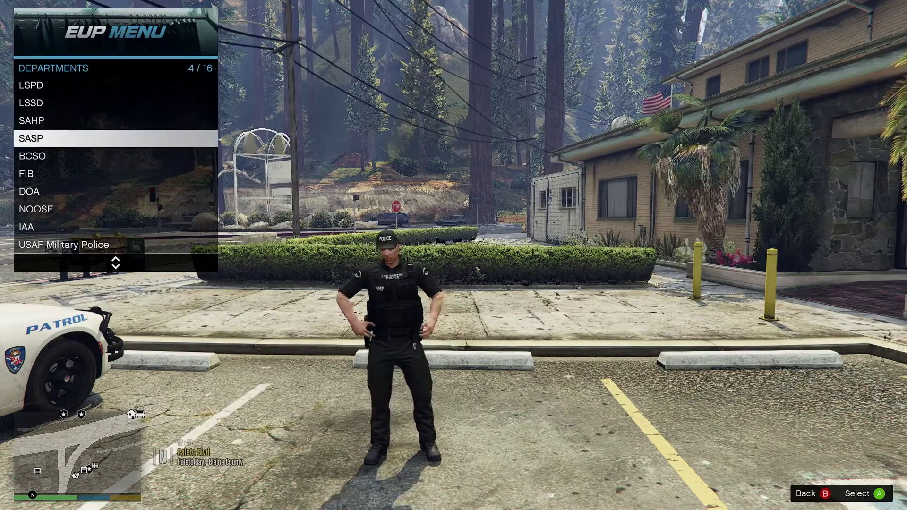
{"action": "key", "text": "Down"}
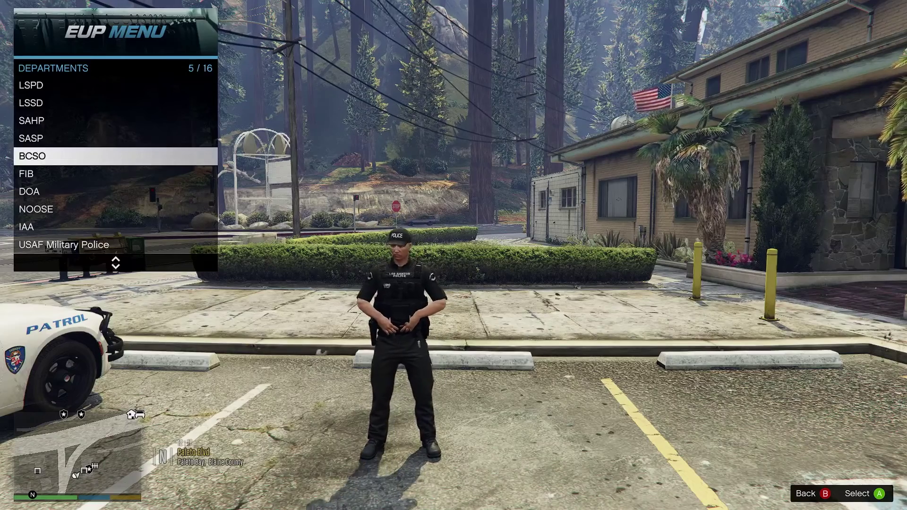
{"action": "key", "text": "Down"}
{"action": "key", "text": "Down"}
{"action": "key", "text": "Up"}
{"action": "key", "text": "Up"}
{"action": "key", "text": "Up"}
{"action": "key", "text": "Up"}
{"action": "key", "text": "Up"}
{"action": "key", "text": "Up"}
{"action": "key", "text": "Up"}
{"action": "key", "text": "Down"}
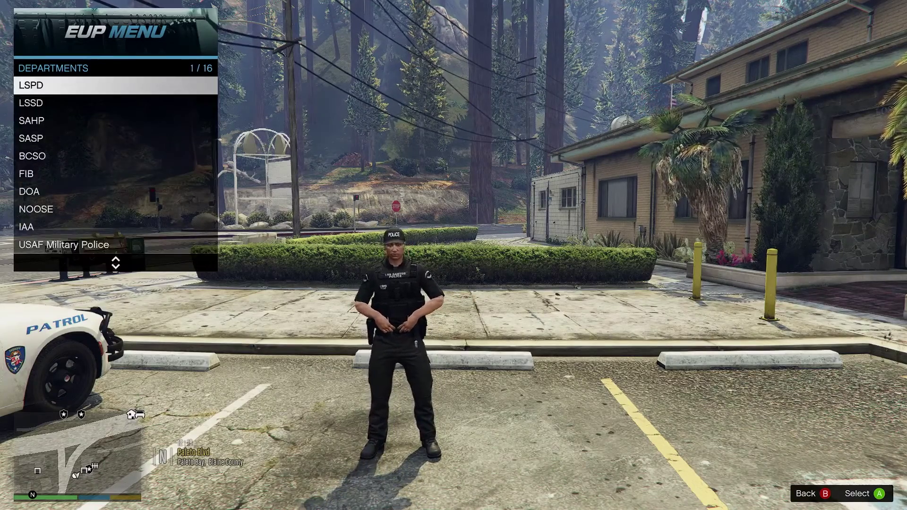
{"action": "key", "text": "Return"}
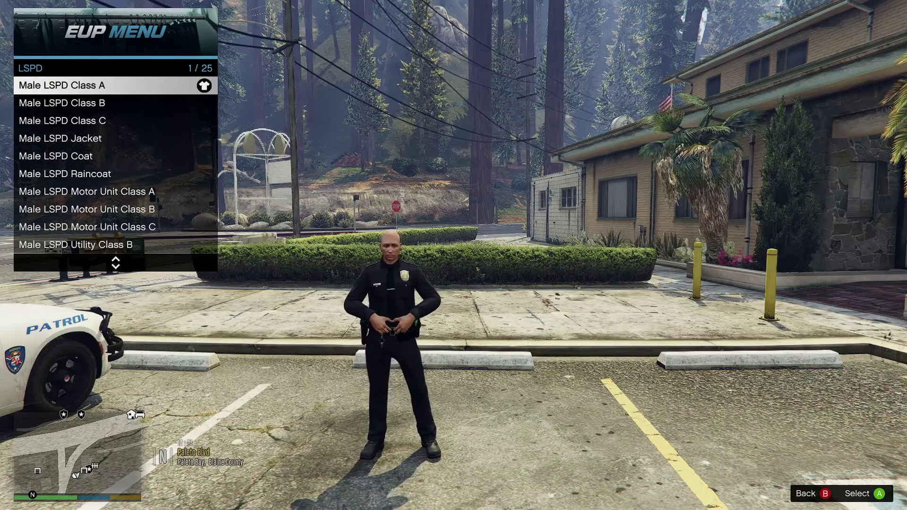
Step: Try the LSPD Class B, Class C, Jacket, Raincoat, Beach Detail, Bicycle, Suit and Detective (Vest) outfits
{"action": "key", "text": "Down"}
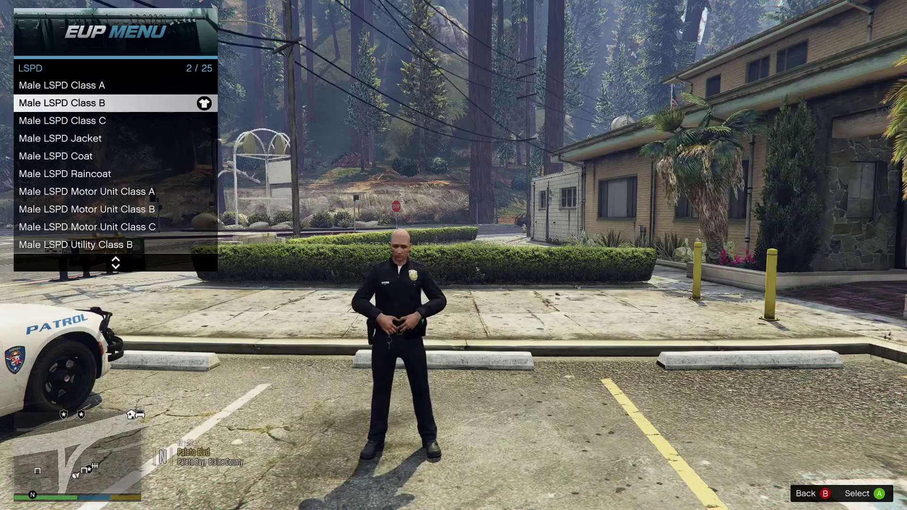
{"action": "key", "text": "Down"}
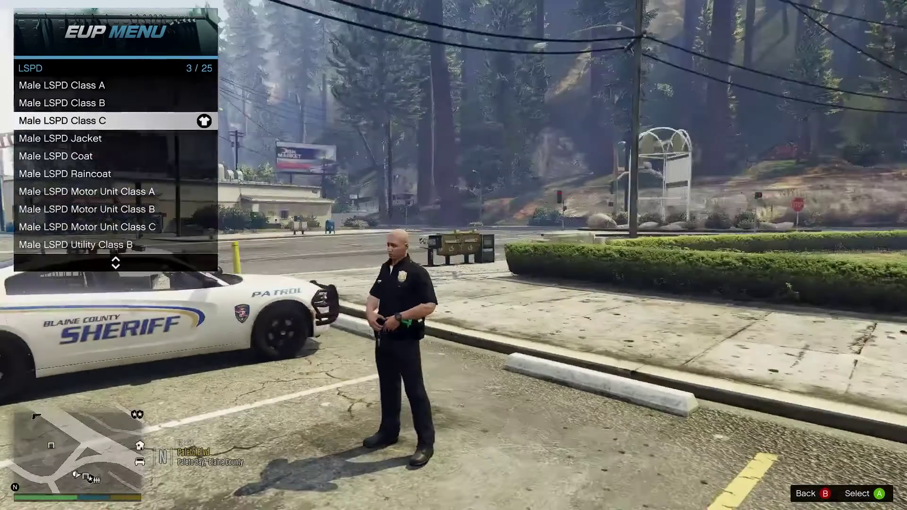
{"action": "key", "text": "Down"}
{"action": "key", "text": "Down"}
{"action": "key", "text": "Down"}
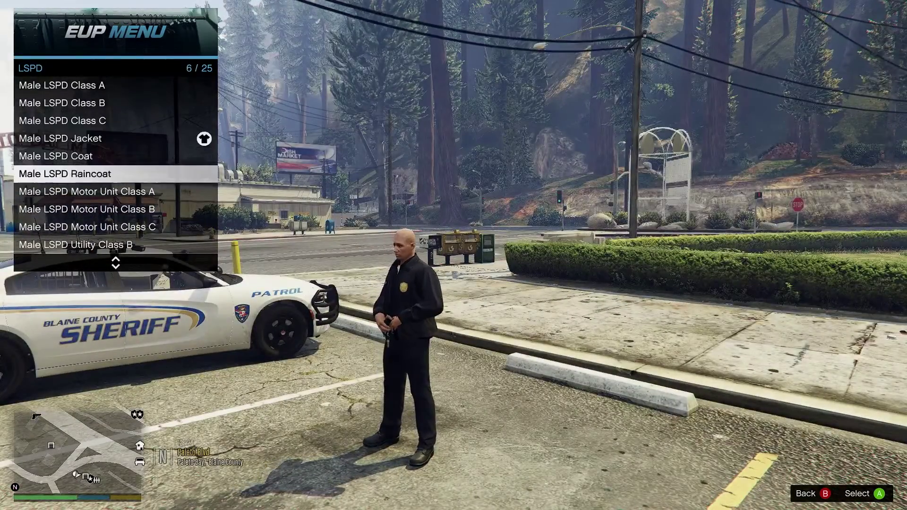
{"action": "key", "text": "Down"}
{"action": "key", "text": "Down"}
{"action": "key", "text": "Down"}
{"action": "key", "text": "Down"}
{"action": "key", "text": "Down"}
{"action": "key", "text": "Down"}
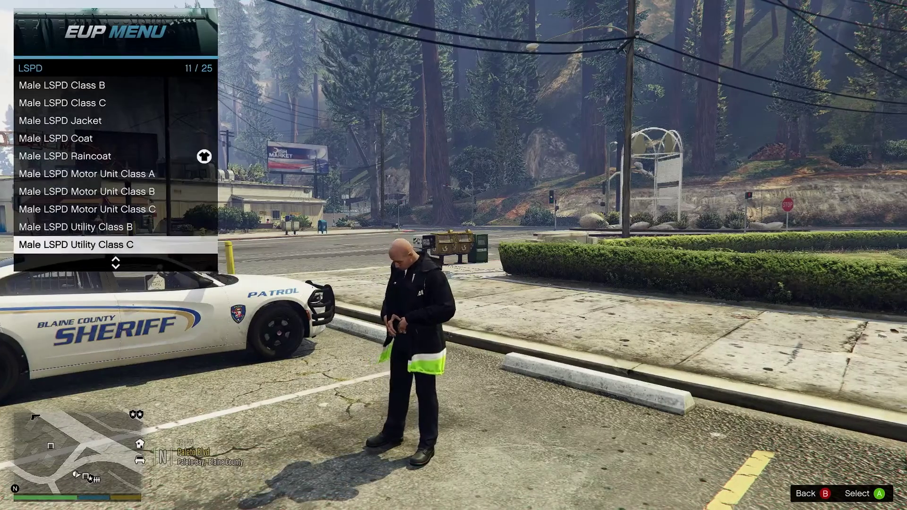
{"action": "key", "text": "Return"}
{"action": "key", "text": "Down"}
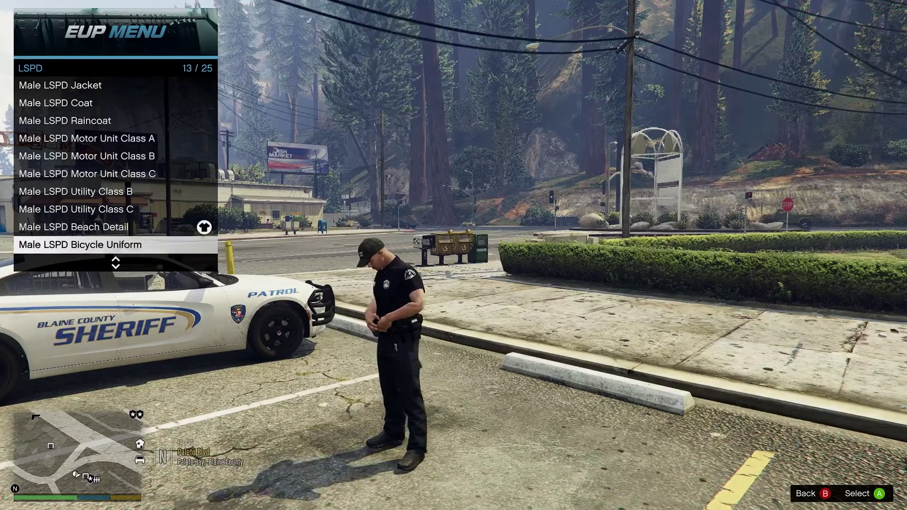
{"action": "key", "text": "Down"}
{"action": "key", "text": "Up"}
{"action": "key", "text": "Return"}
{"action": "key", "text": "Down"}
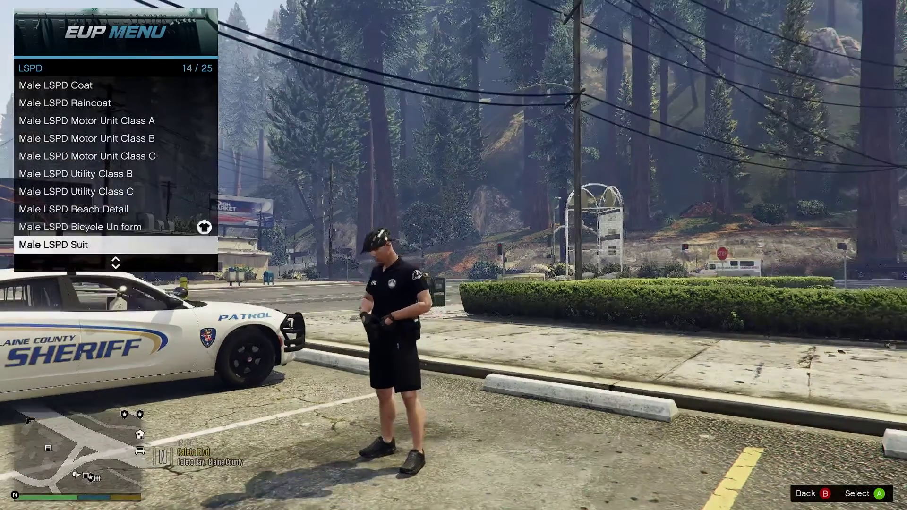
{"action": "key", "text": "Return"}
{"action": "key", "text": "Down"}
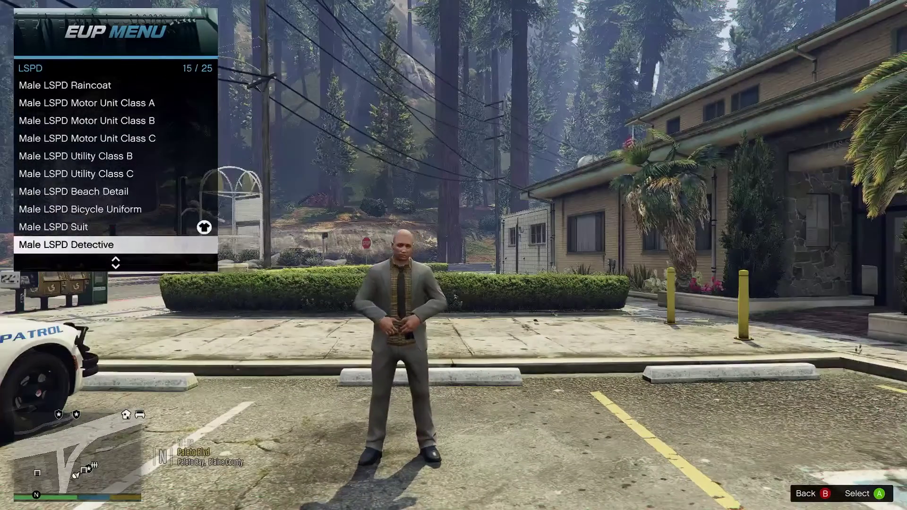
Step: Browse the Windbreaker, Detective Coat and Task Force outfits, then try K-9 Class C and Class B
{"action": "key", "text": "Down"}
{"action": "key", "text": "Return"}
{"action": "key", "text": "Down"}
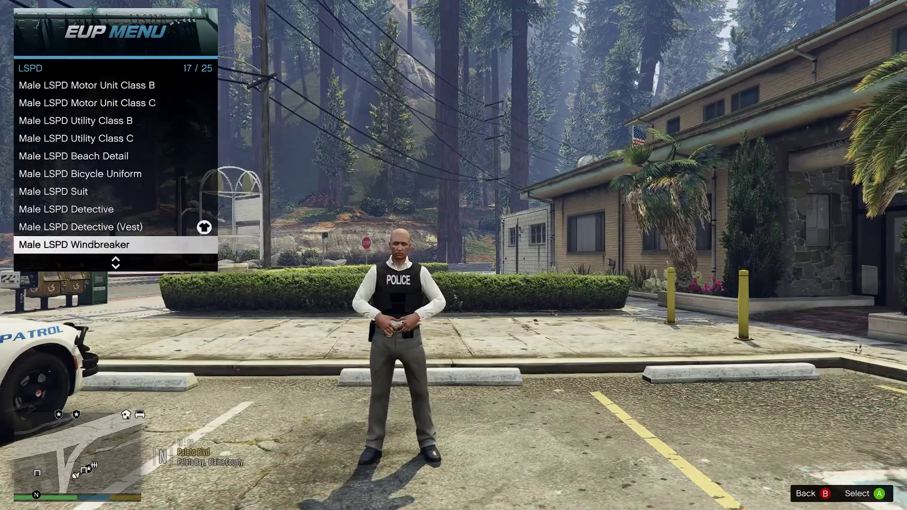
{"action": "key", "text": "Down"}
{"action": "key", "text": "Down"}
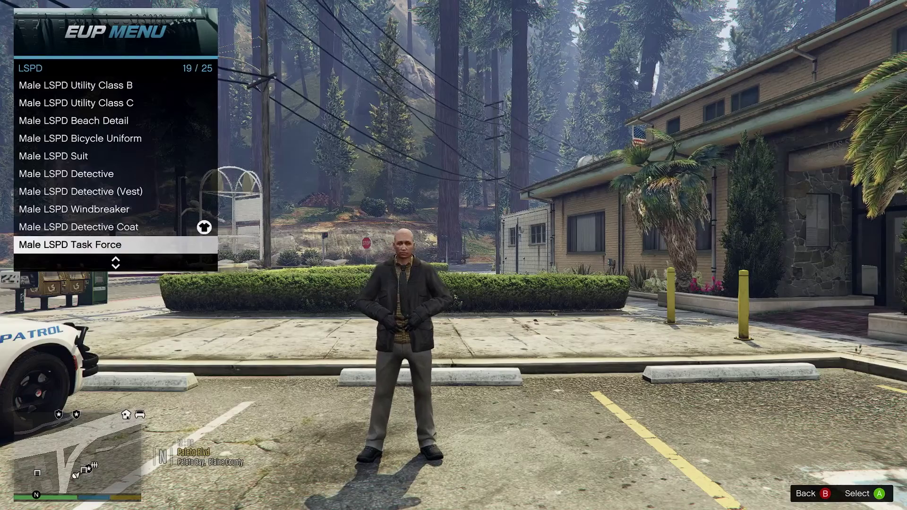
{"action": "key", "text": "Down"}
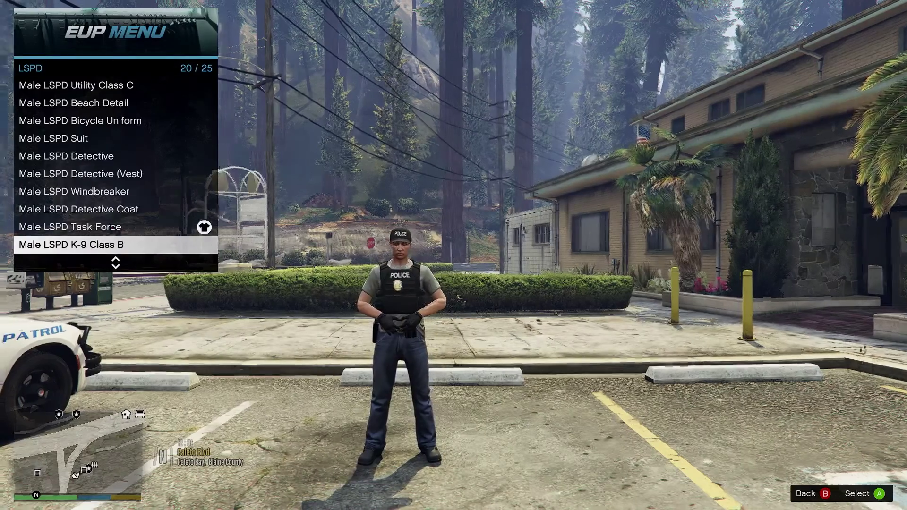
{"action": "key", "text": "Down"}
{"action": "key", "text": "Return"}
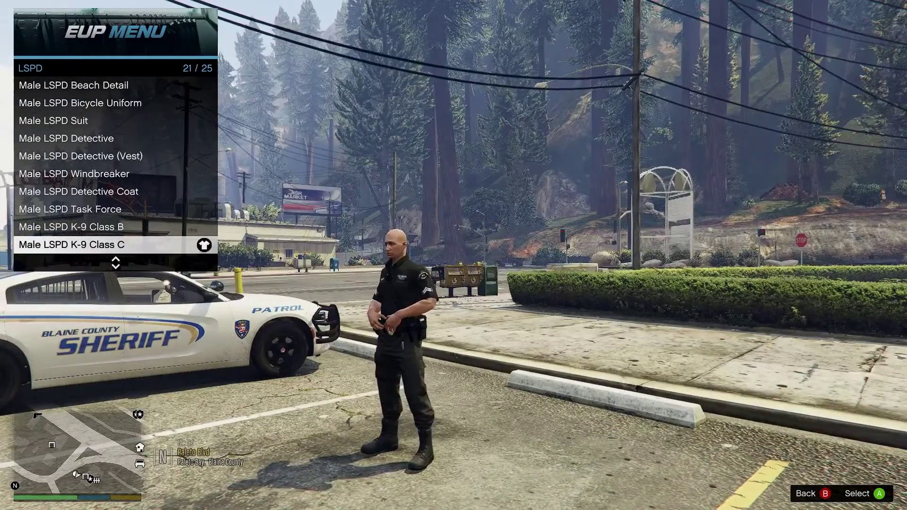
{"action": "key", "text": "Down"}
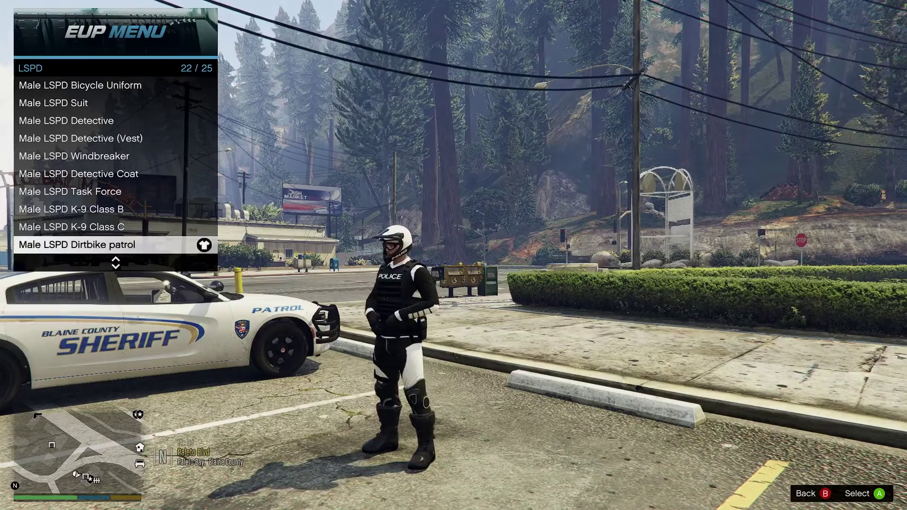
{"action": "key", "text": "Up"}
{"action": "key", "text": "Up"}
{"action": "key", "text": "Down"}
{"action": "key", "text": "Down"}
{"action": "key", "text": "Up"}
{"action": "key", "text": "Return"}
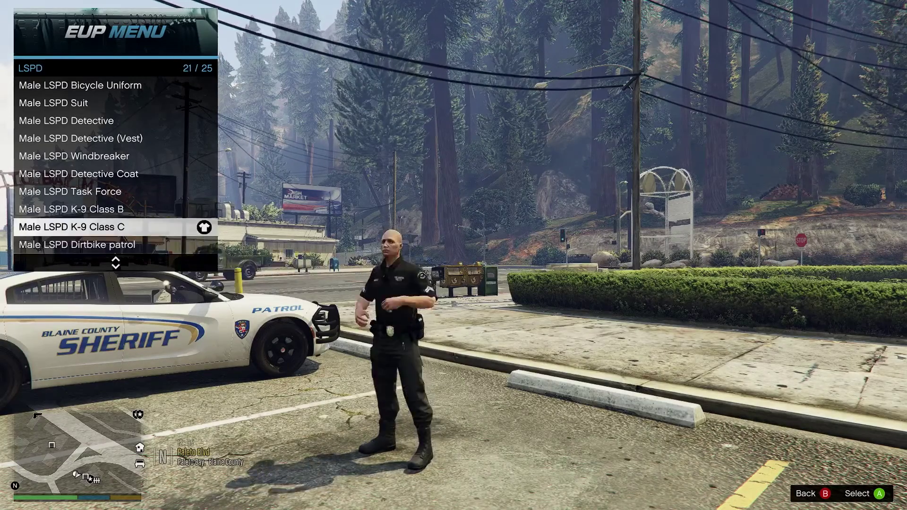
{"action": "key", "text": "Up"}
{"action": "key", "text": "Return"}
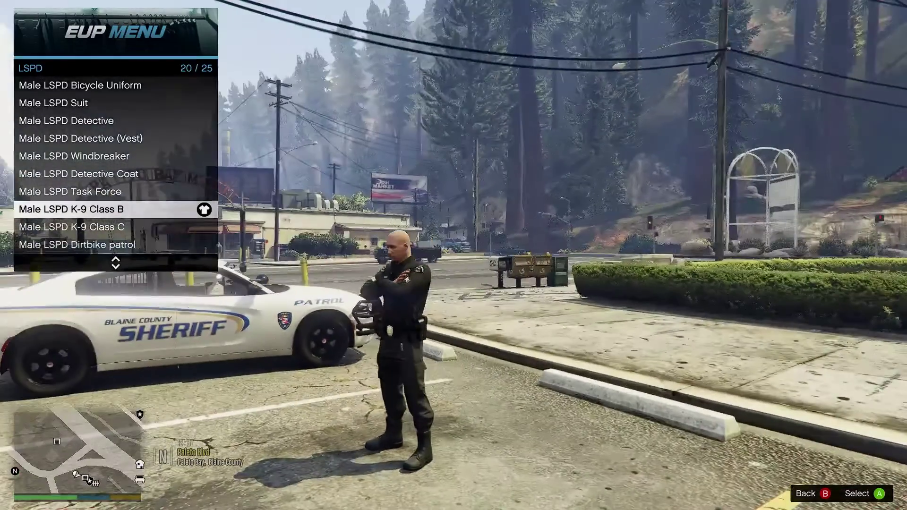
Step: Browse past Riot Gear and SWAT, ending in the Male LSPD Pilot Uniform
{"action": "key", "text": "Down"}
{"action": "key", "text": "Down"}
{"action": "key", "text": "Down"}
{"action": "key", "text": "Down"}
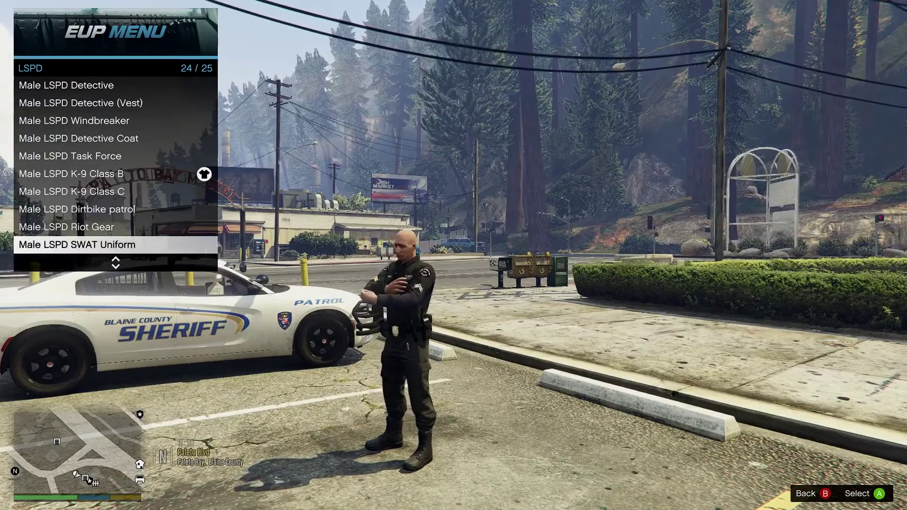
{"action": "key", "text": "Up"}
{"action": "key", "text": "Down"}
{"action": "key", "text": "Down"}
{"action": "key", "text": "Return"}
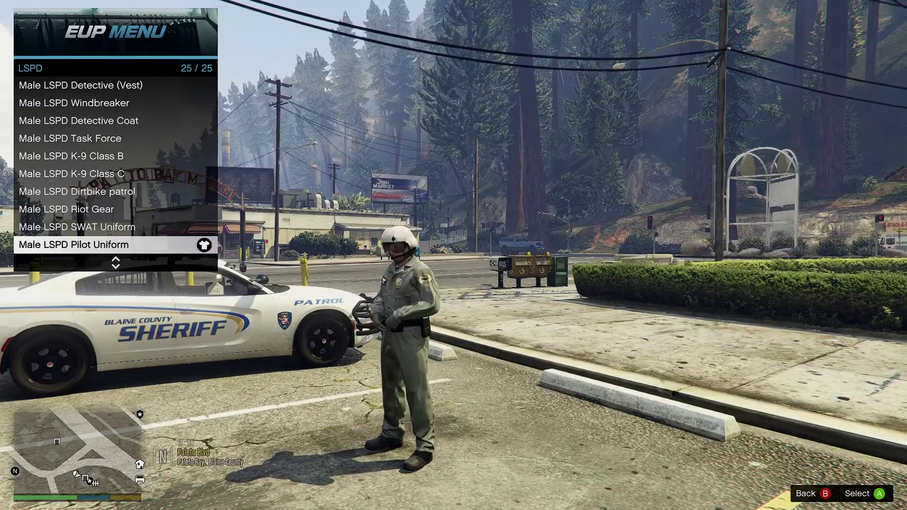
{"action": "key", "text": "Down"}
Step: Return to the departments list and open the SAHP uniform list
{"action": "key", "text": "BackSpace"}
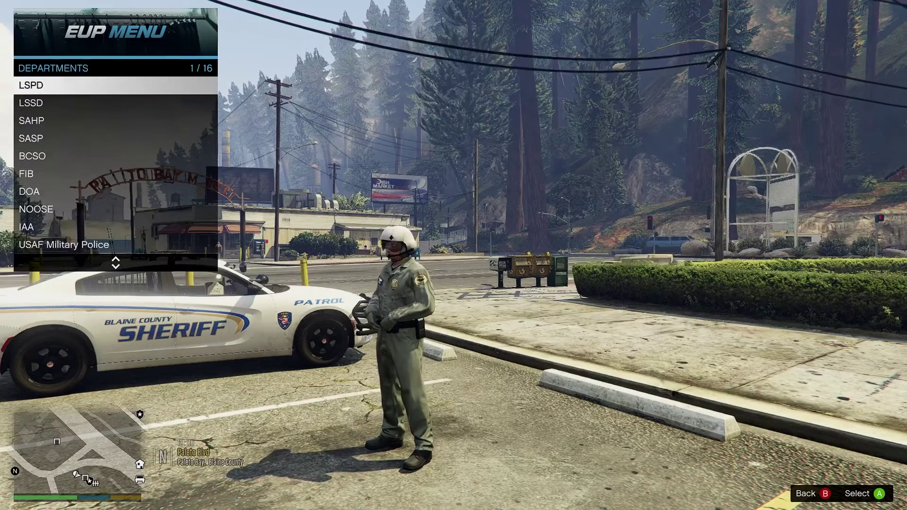
{"action": "key", "text": "Down"}
{"action": "key", "text": "Down"}
{"action": "key", "text": "Return"}
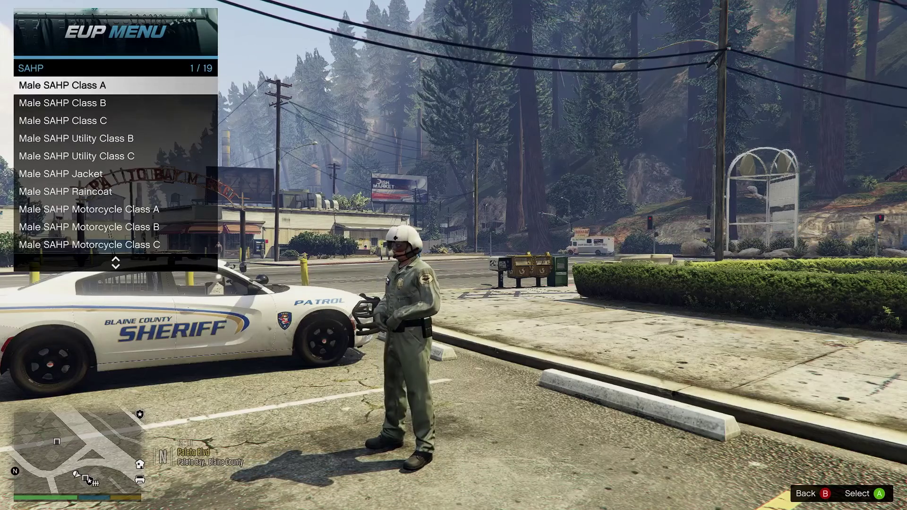
Step: Try the SAHP Utility Class B, Jacket, Raincoat and Motorcycle Class A, B and C uniforms
{"action": "key", "text": "Down"}
{"action": "key", "text": "Return"}
{"action": "key", "text": "Down"}
{"action": "key", "text": "Down"}
{"action": "key", "text": "Return"}
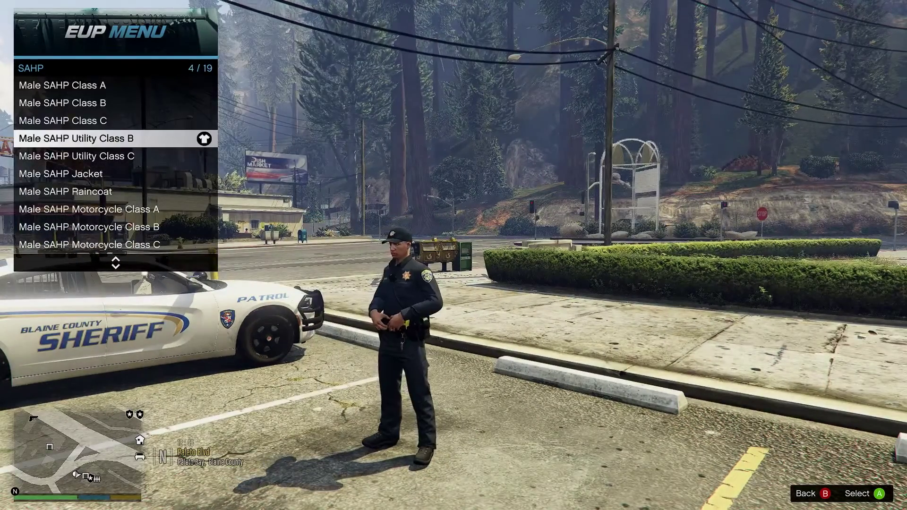
{"action": "key", "text": "Down"}
{"action": "key", "text": "Down"}
{"action": "key", "text": "Return"}
{"action": "key", "text": "Down"}
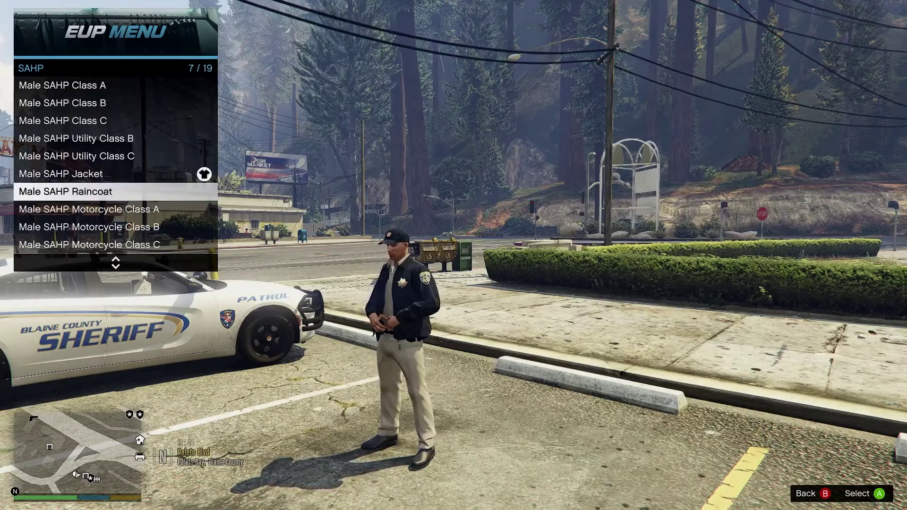
{"action": "key", "text": "Return"}
{"action": "key", "text": "Down"}
{"action": "key", "text": "Return"}
{"action": "key", "text": "Down"}
{"action": "key", "text": "Return"}
{"action": "key", "text": "Down"}
{"action": "key", "text": "Return"}
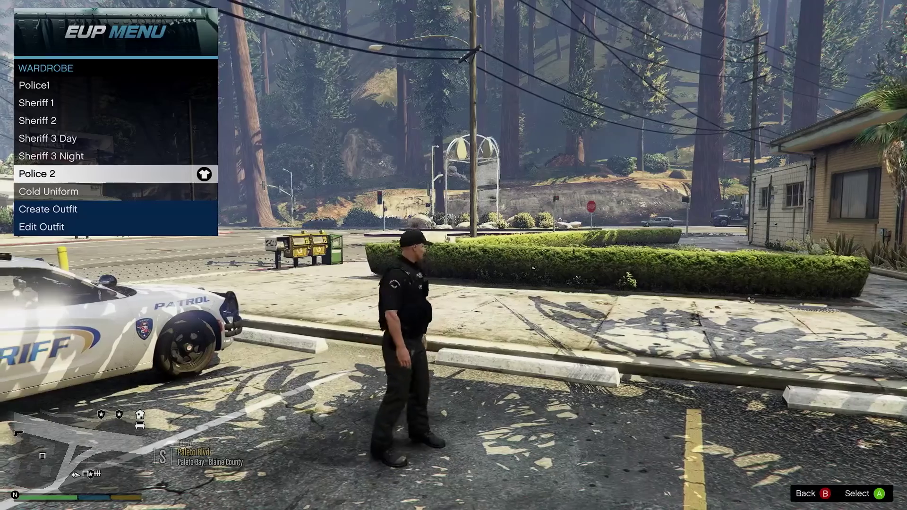